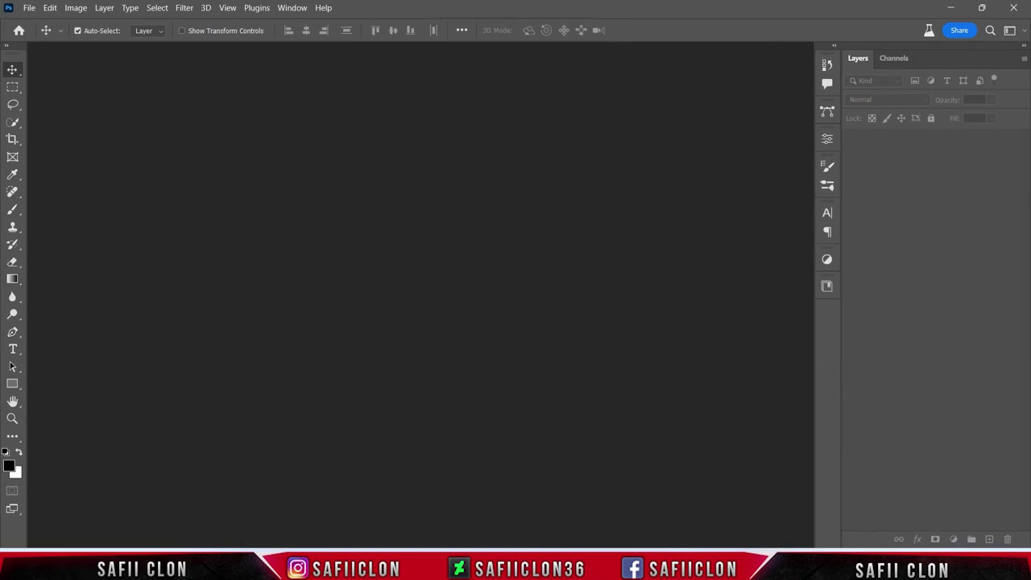
Create a 1920×1080 px, 300 ppi document with Black as the background contents
{"action": "left_click", "coordinate": [28, 8]}
{"action": "left_click", "coordinate": [42, 22]}
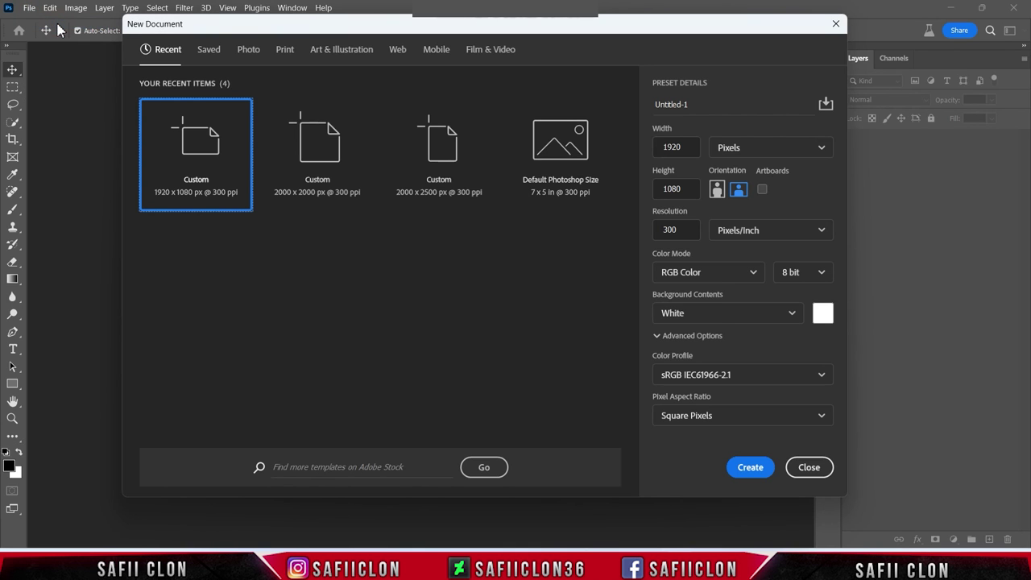
{"action": "left_click", "coordinate": [760, 149]}
{"action": "left_click", "coordinate": [760, 177]}
{"action": "double_click", "coordinate": [685, 150]}
{"action": "double_click", "coordinate": [688, 189]}
{"action": "double_click", "coordinate": [684, 232]}
{"action": "left_click", "coordinate": [781, 231]}
{"action": "left_click", "coordinate": [771, 255]}
{"action": "left_click", "coordinate": [793, 315]}
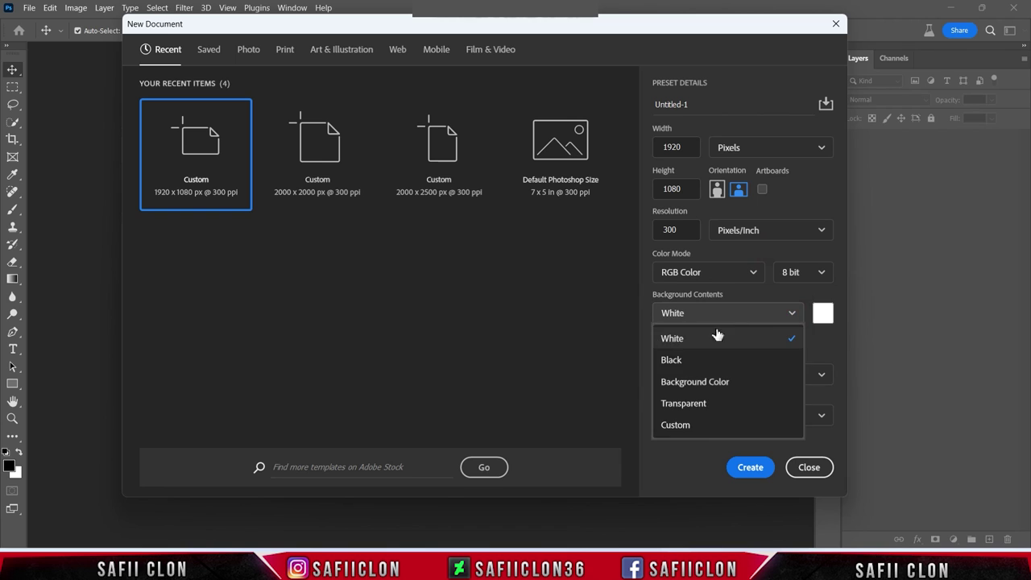
{"action": "left_click", "coordinate": [719, 358]}
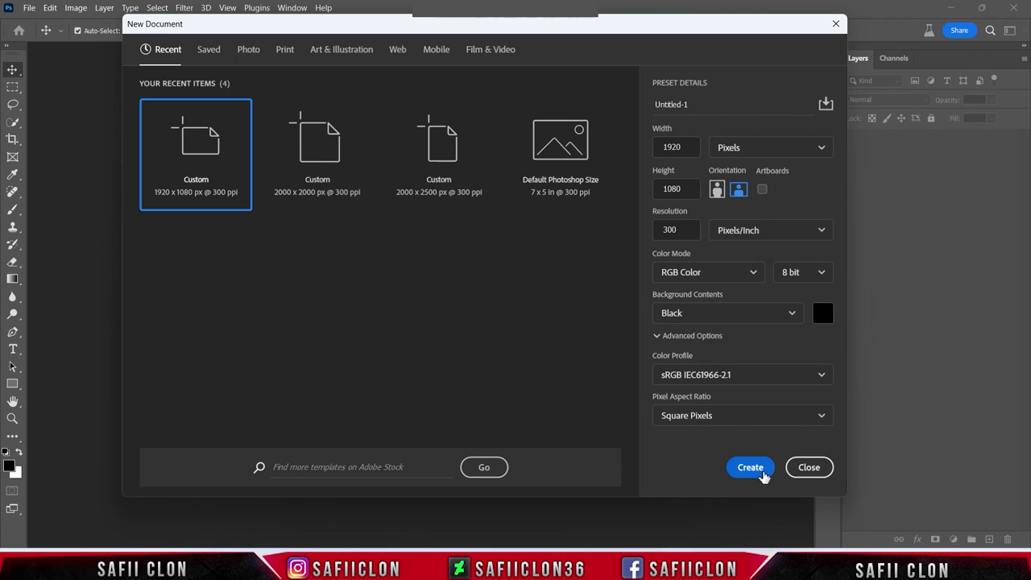
{"action": "left_click", "coordinate": [750, 469]}
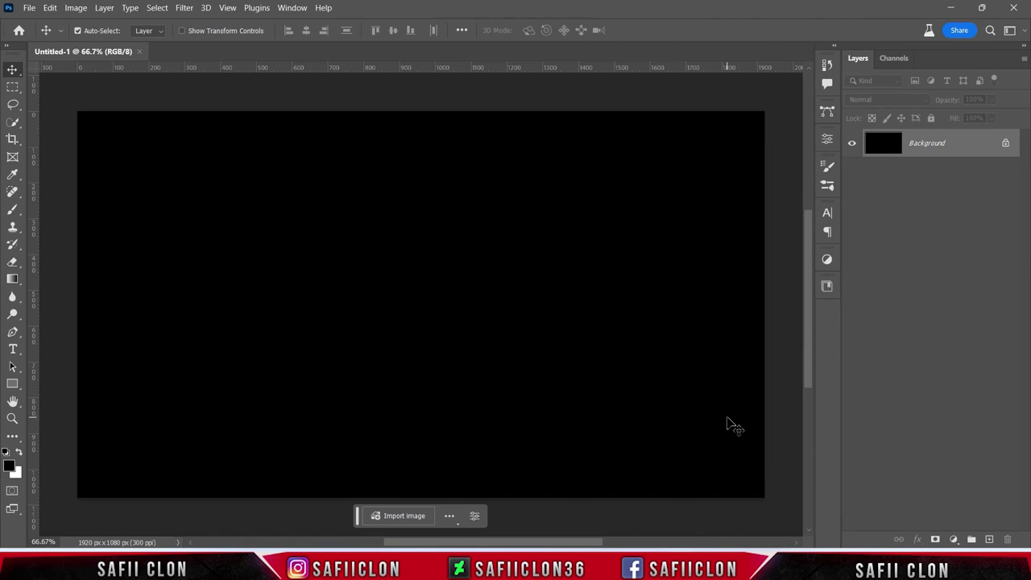
Unlock the Background layer and set the Horizontal Type tool to Evogria in white
{"action": "left_click", "coordinate": [1006, 145]}
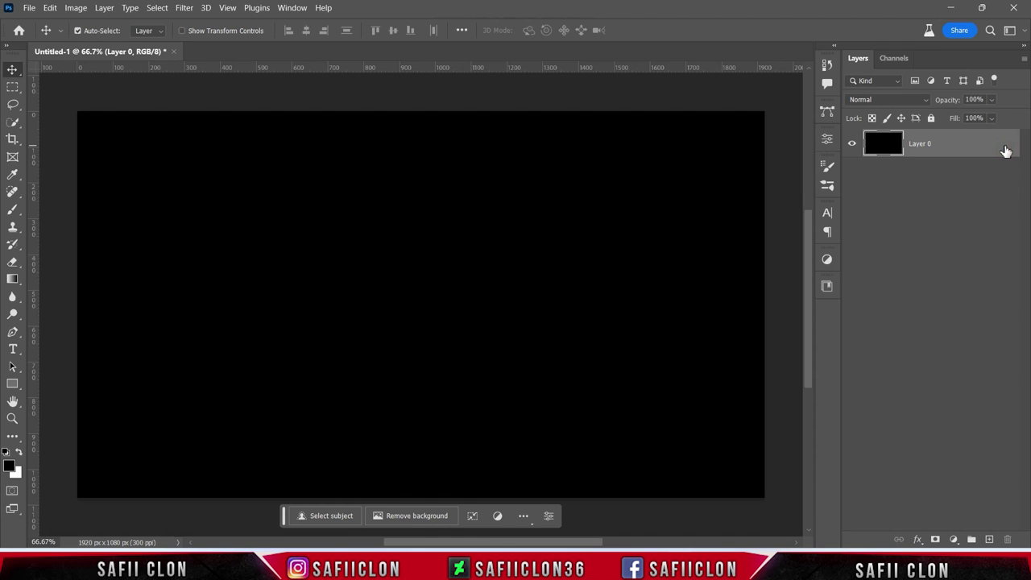
{"action": "left_click", "coordinate": [12, 349]}
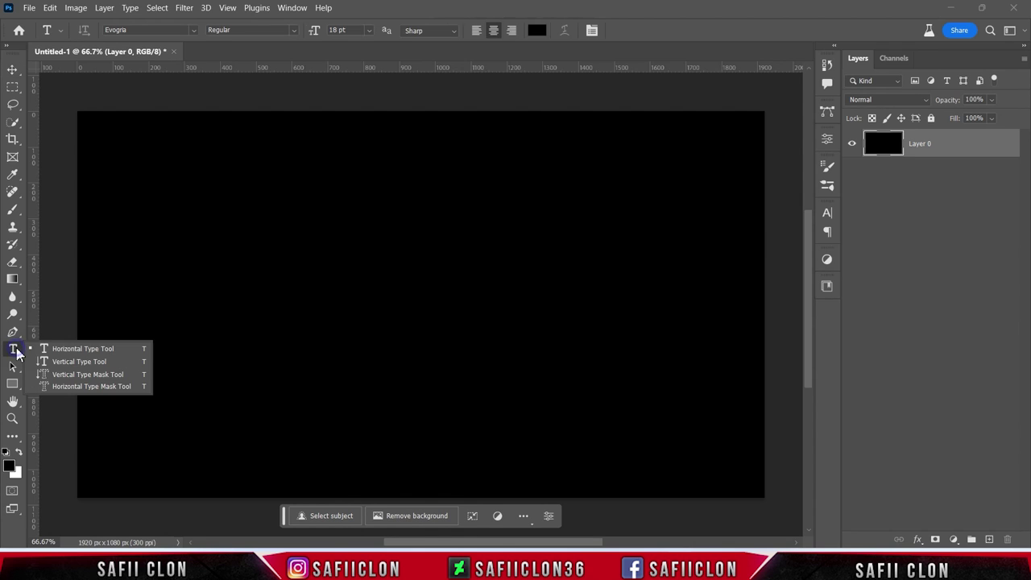
{"action": "left_click", "coordinate": [49, 339]}
{"action": "left_click", "coordinate": [194, 30]}
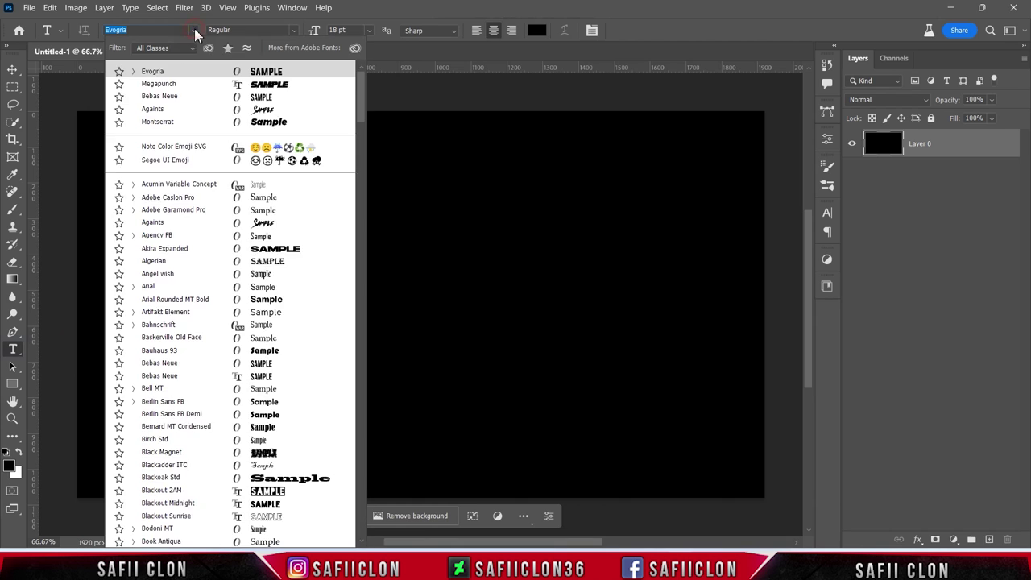
{"action": "left_click", "coordinate": [199, 71]}
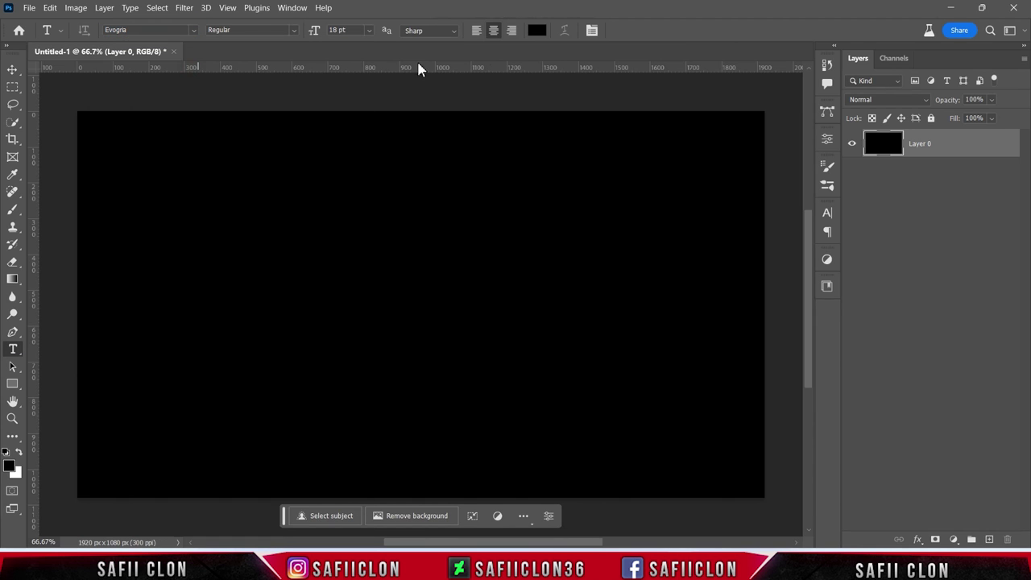
{"action": "left_click", "coordinate": [537, 31]}
{"action": "left_click", "coordinate": [708, 152]}
{"action": "left_click_drag", "start_coordinate": [709, 152], "coordinate": [675, 146]}
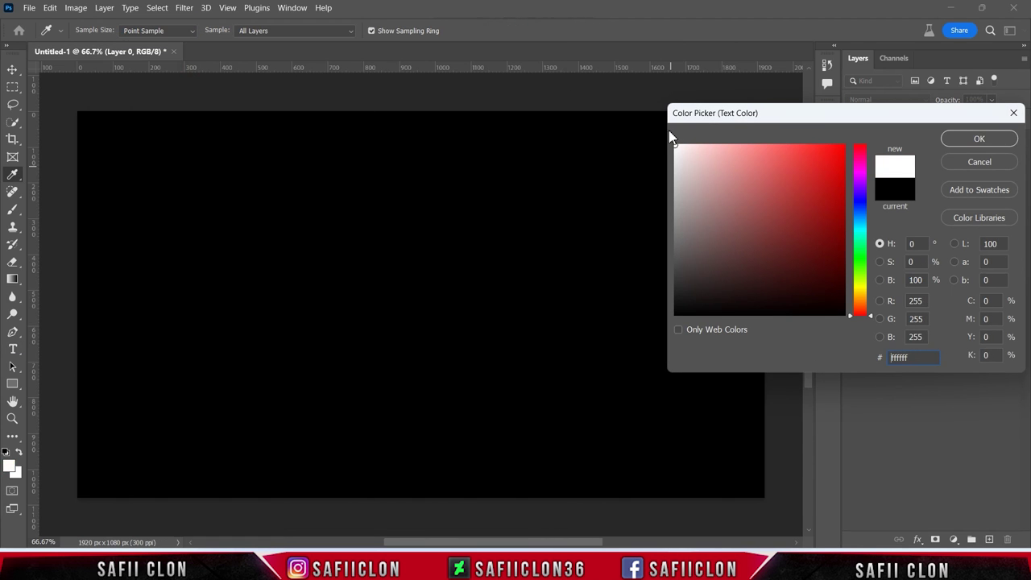
{"action": "left_click", "coordinate": [976, 139]}
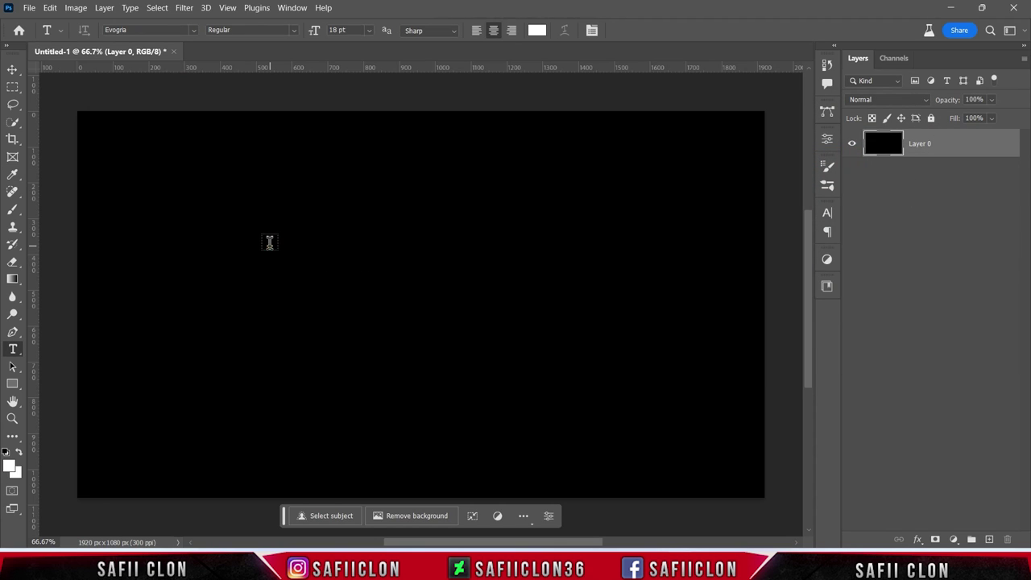
Type 'CASE' and 'STUDY' on two lines on the canvas and select the text
{"action": "left_click", "coordinate": [269, 242]}
{"action": "type", "text": "CASE"}
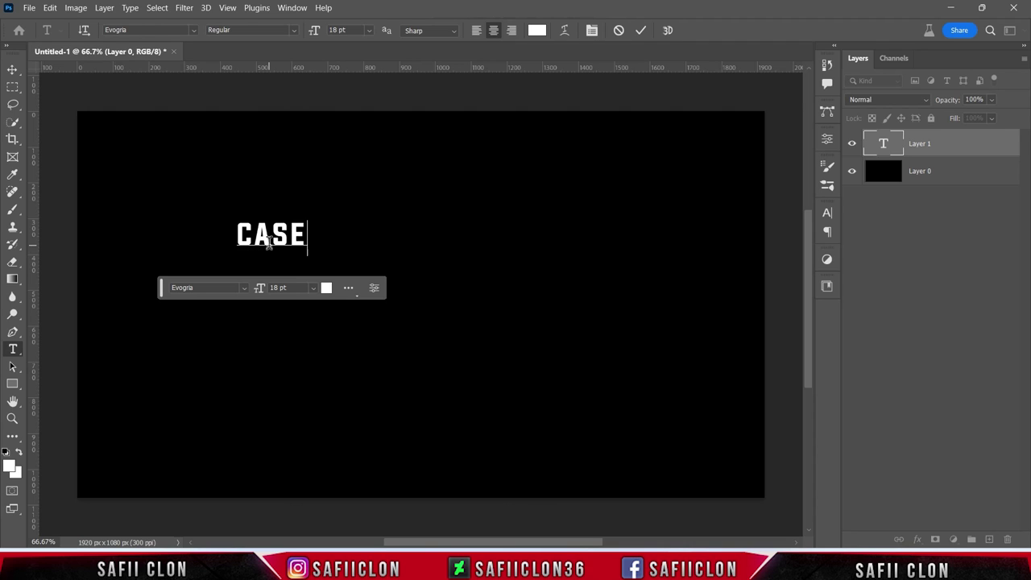
{"action": "key", "text": "Return"}
{"action": "type", "text": "STU"}
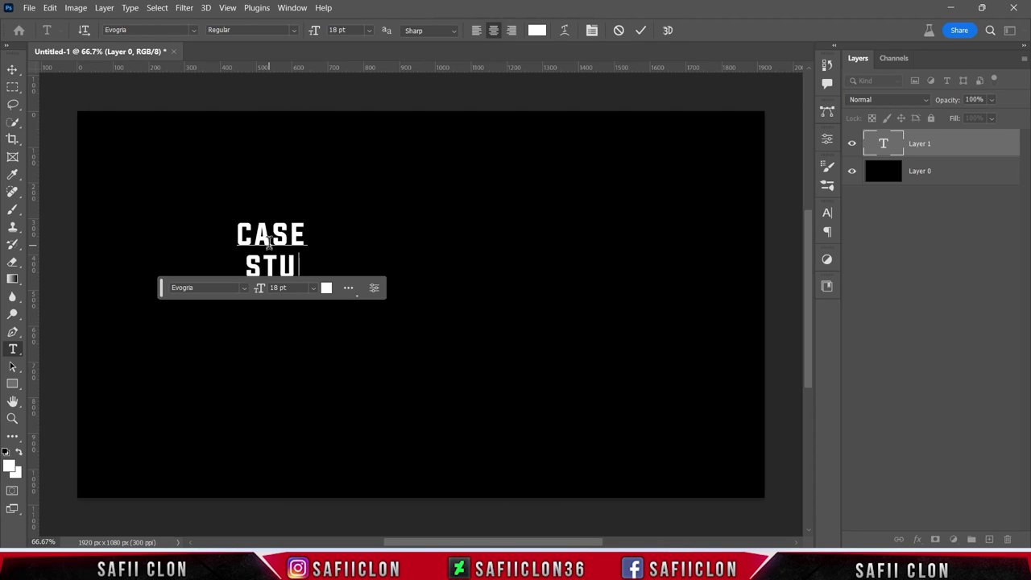
{"action": "type", "text": "DY"}
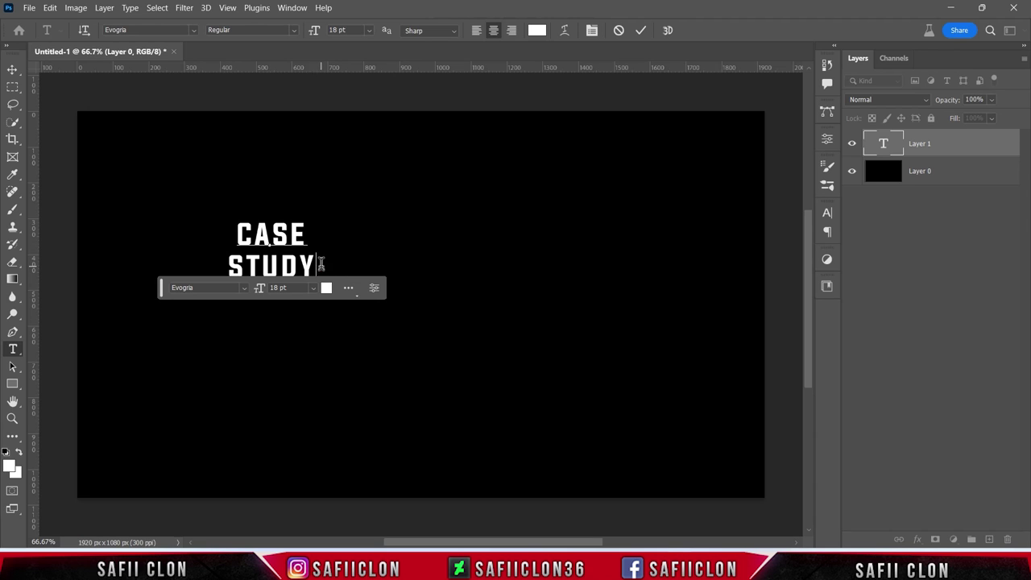
{"action": "left_click_drag", "start_coordinate": [314, 268], "coordinate": [236, 232]}
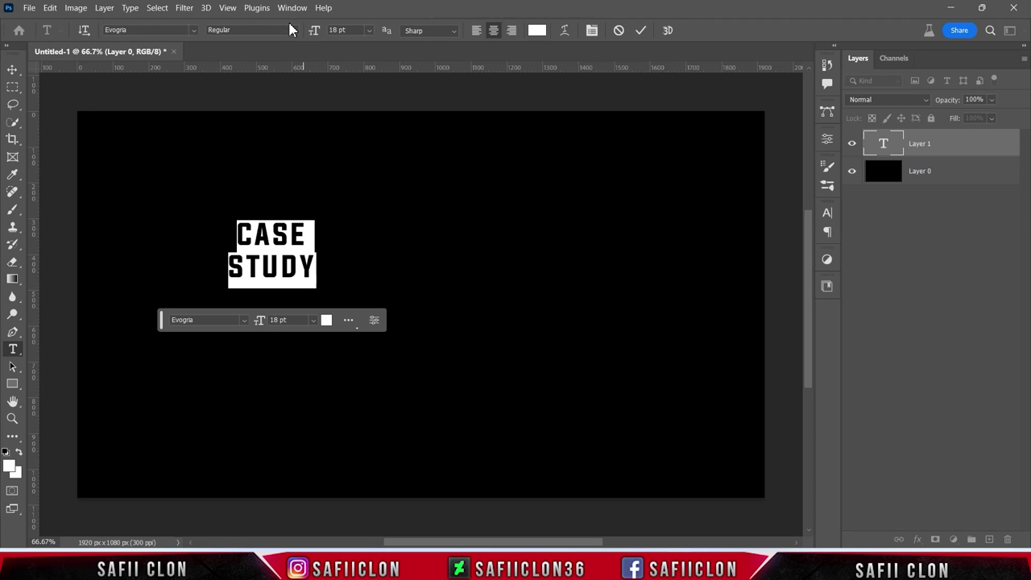
{"action": "left_click", "coordinate": [292, 8]}
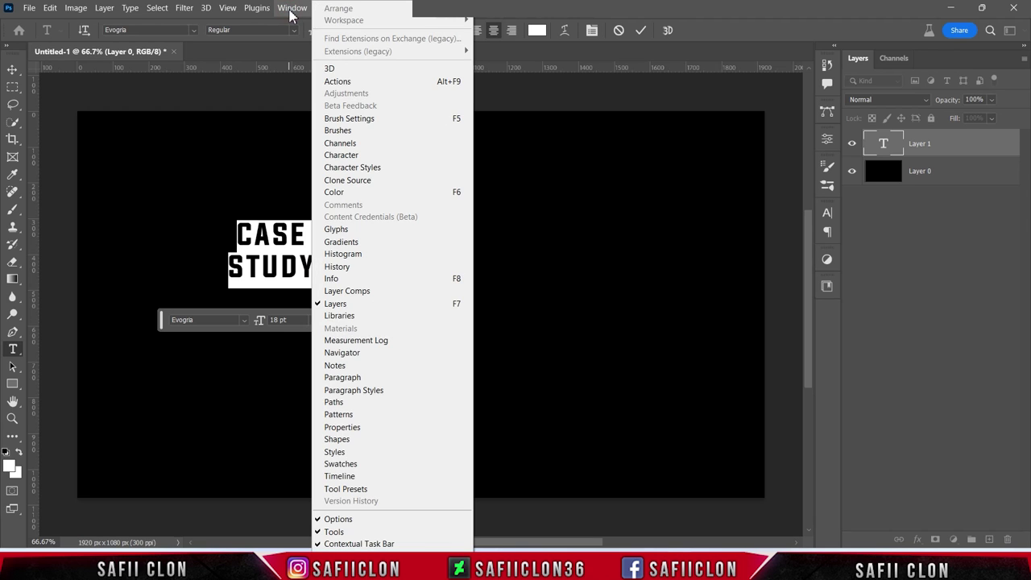
Raise the text tracking to 140 in the Character panel and commit the text
{"action": "left_click", "coordinate": [360, 156]}
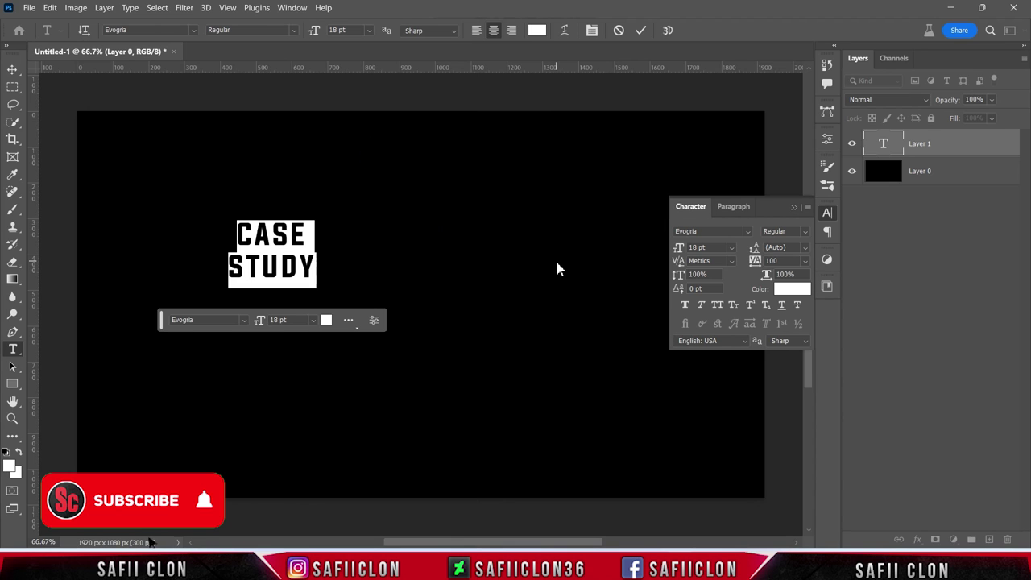
{"action": "mouse_move", "coordinate": [756, 261]}
{"action": "left_mouse_down"}
{"action": "mouse_move", "coordinate": [766, 274]}
{"action": "mouse_move", "coordinate": [757, 253]}
{"action": "left_mouse_up"}
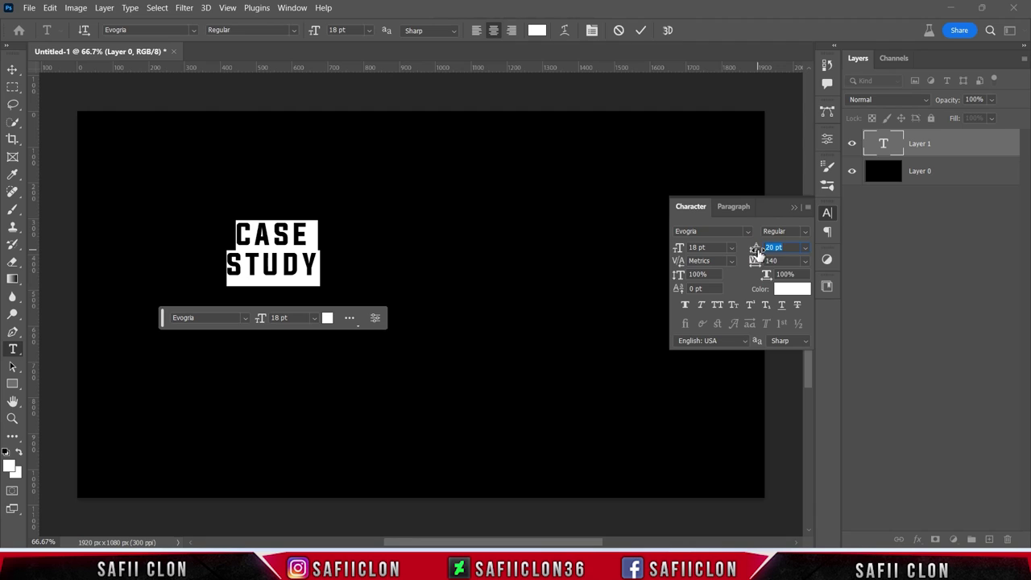
{"action": "left_click", "coordinate": [794, 207]}
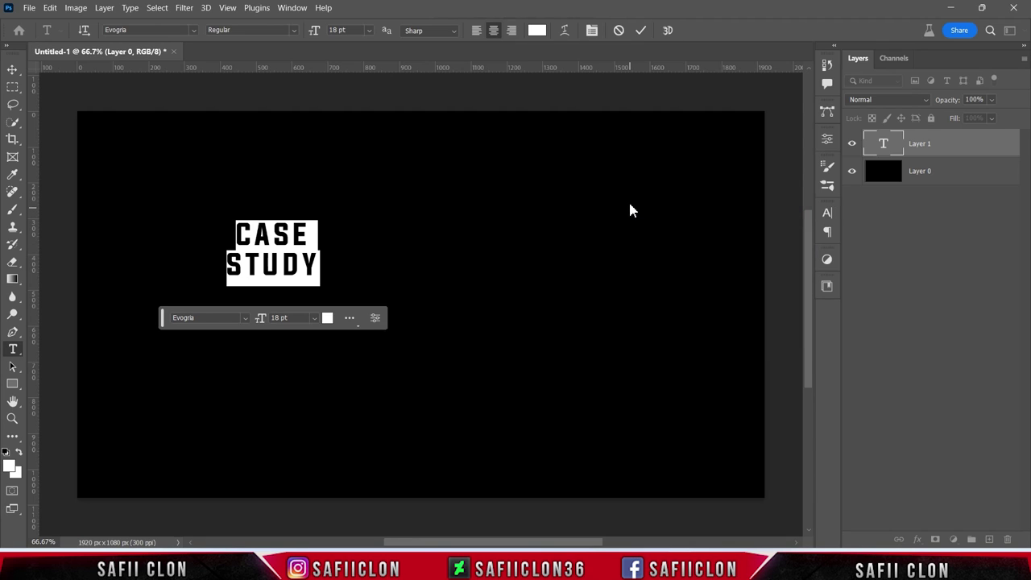
{"action": "left_click", "coordinate": [642, 29]}
Free-transform the CASE STUDY text to the canvas centre, scaled up about 440%
{"action": "key", "text": "ctrl+t"}
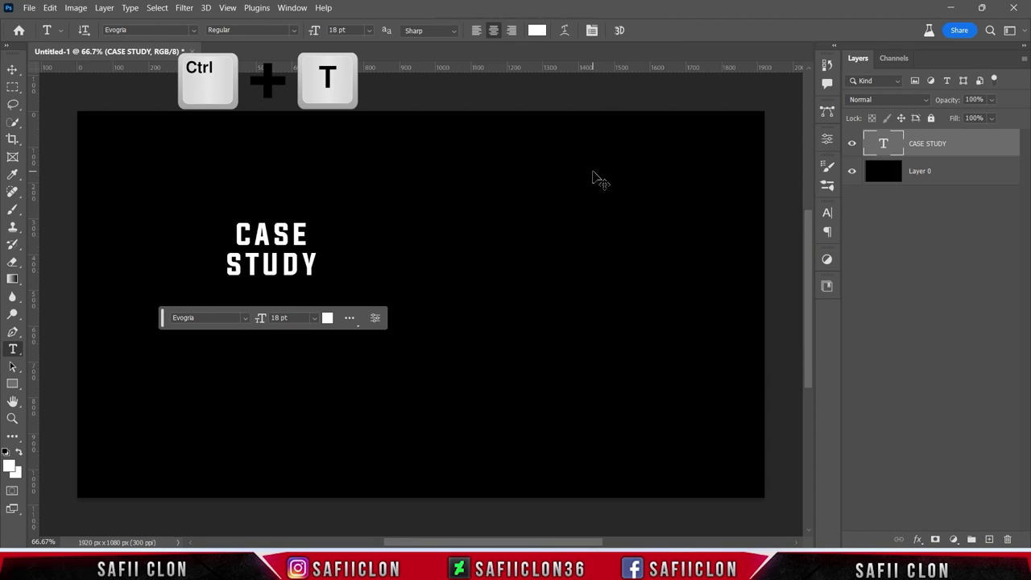
{"action": "left_click_drag", "start_coordinate": [267, 250], "coordinate": [420, 316]}
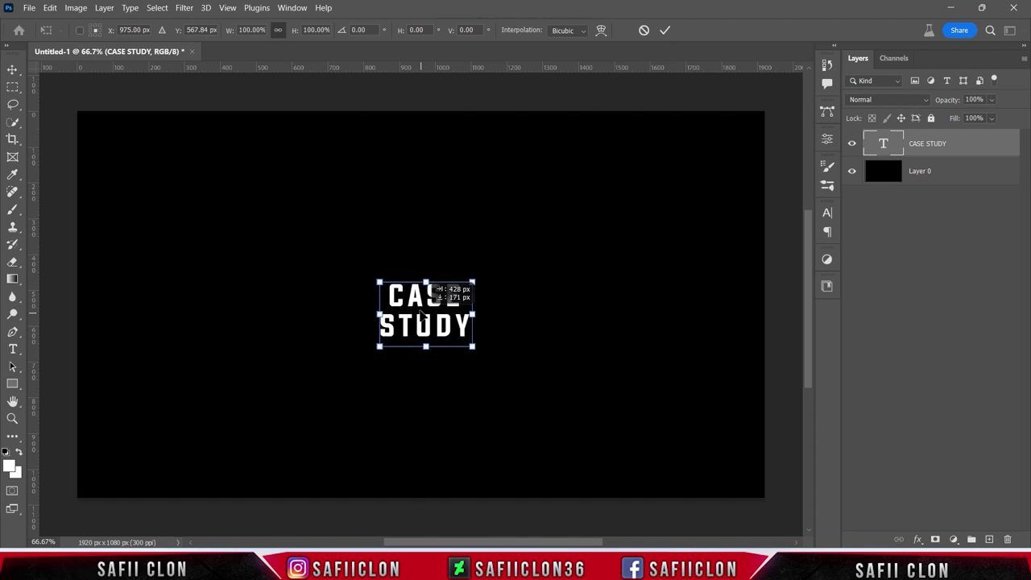
{"action": "left_click_drag", "start_coordinate": [472, 281], "coordinate": [639, 179]}
{"action": "left_click_drag", "start_coordinate": [523, 293], "coordinate": [538, 304]}
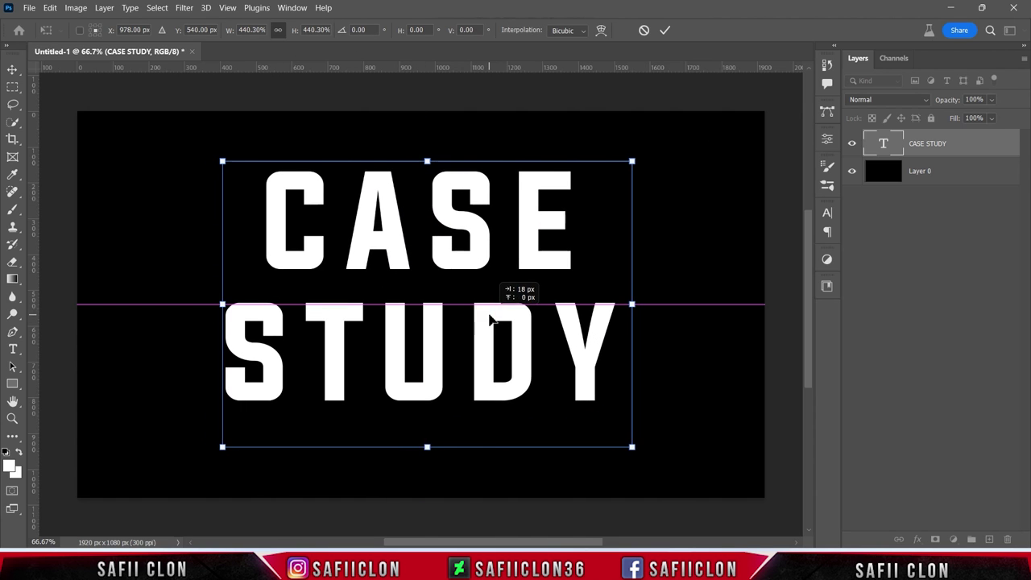
{"action": "left_click", "coordinate": [665, 31]}
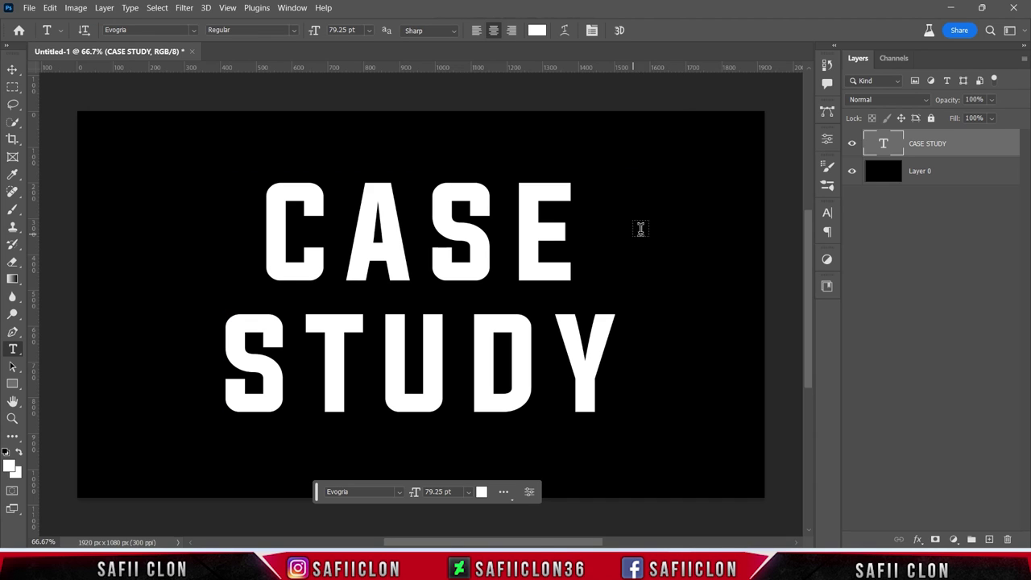
Set the Rectangle tool to no fill and a solid white stroke
{"action": "left_click", "coordinate": [12, 384]}
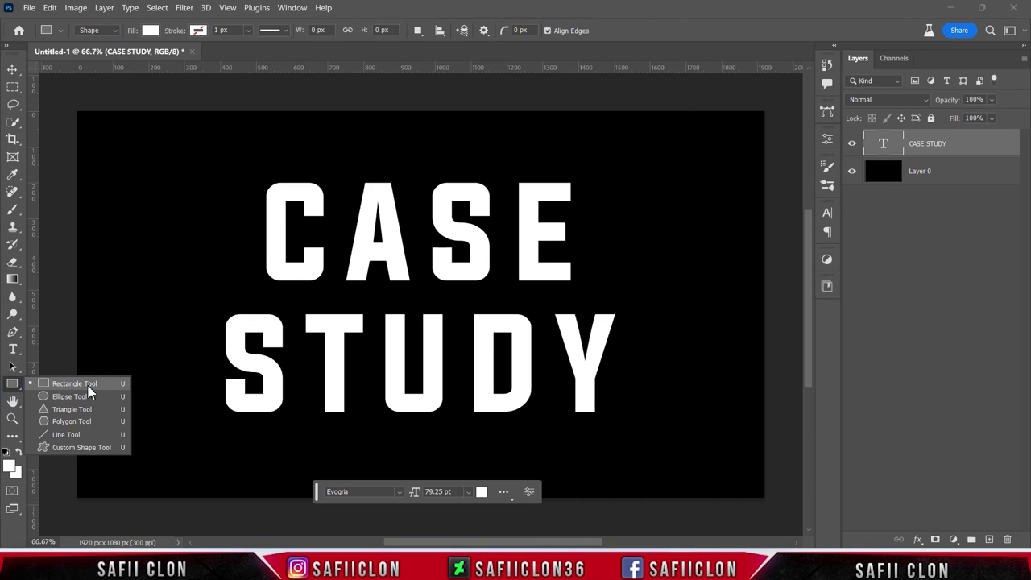
{"action": "left_click", "coordinate": [84, 389]}
{"action": "left_click", "coordinate": [150, 31]}
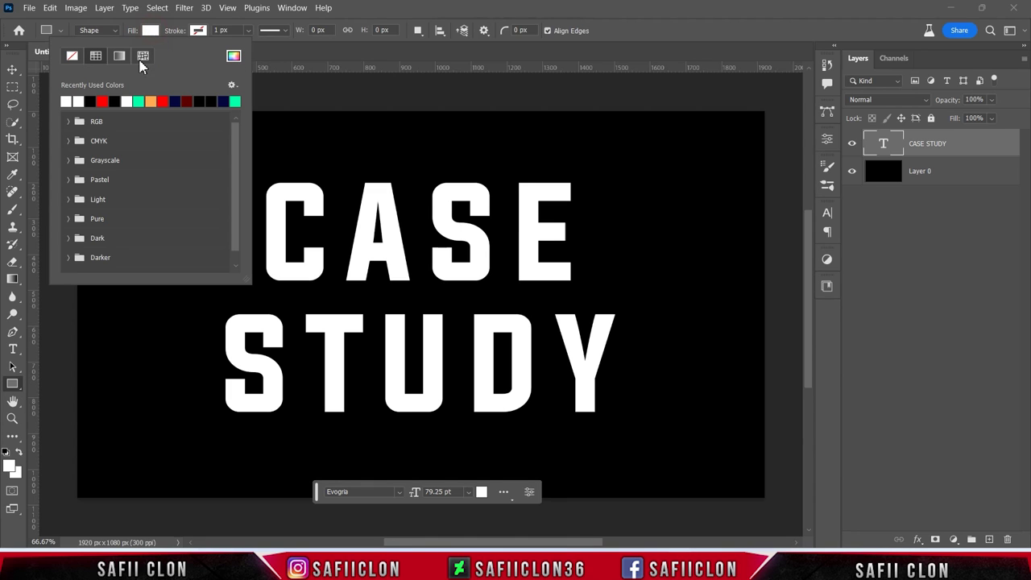
{"action": "left_click", "coordinate": [71, 62]}
{"action": "left_click", "coordinate": [153, 34]}
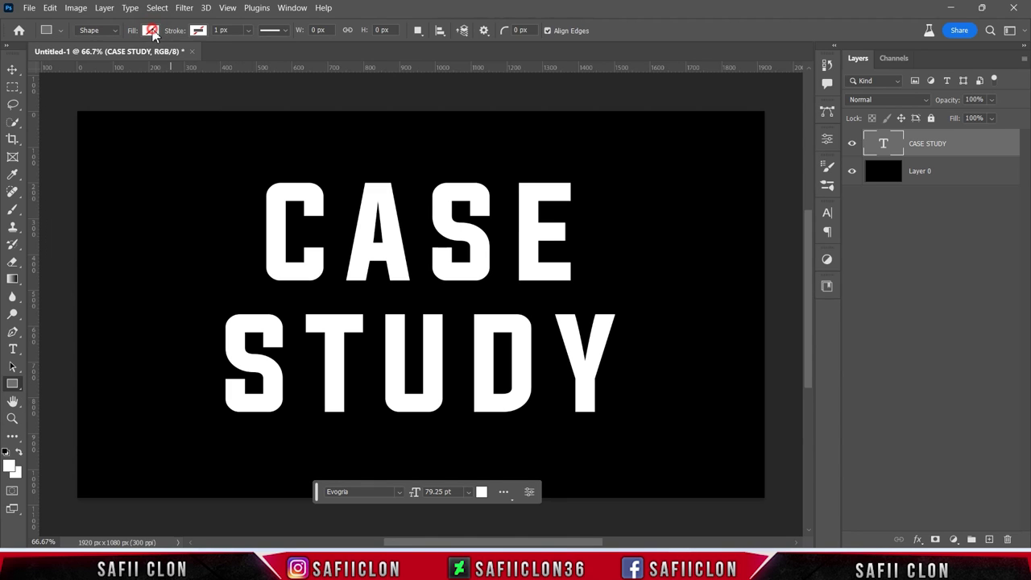
{"action": "left_click", "coordinate": [203, 34]}
{"action": "left_click", "coordinate": [142, 58]}
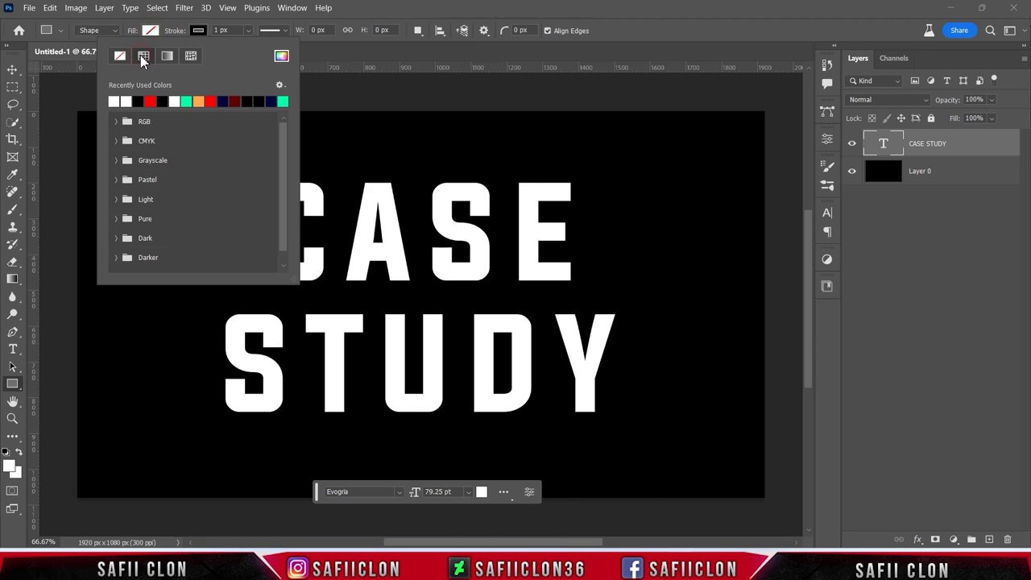
{"action": "left_click", "coordinate": [281, 56]}
{"action": "left_click", "coordinate": [720, 185]}
{"action": "left_click", "coordinate": [675, 146]}
{"action": "left_click", "coordinate": [977, 140]}
{"action": "left_click", "coordinate": [195, 32]}
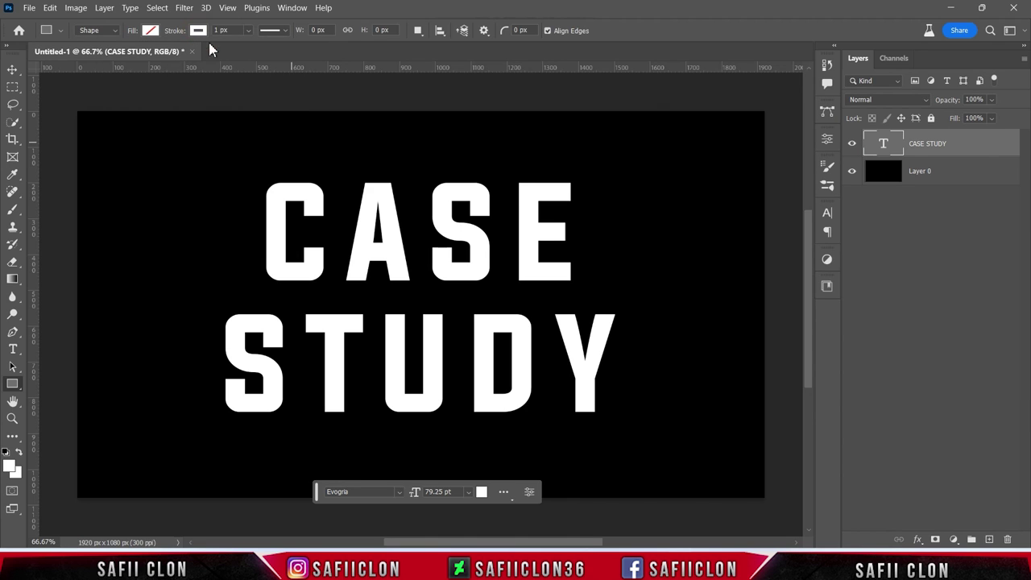
Draw a 1613 × 975 px rectangle around the text with a 23.79 px stroke
{"action": "left_click_drag", "start_coordinate": [127, 132], "coordinate": [702, 479]}
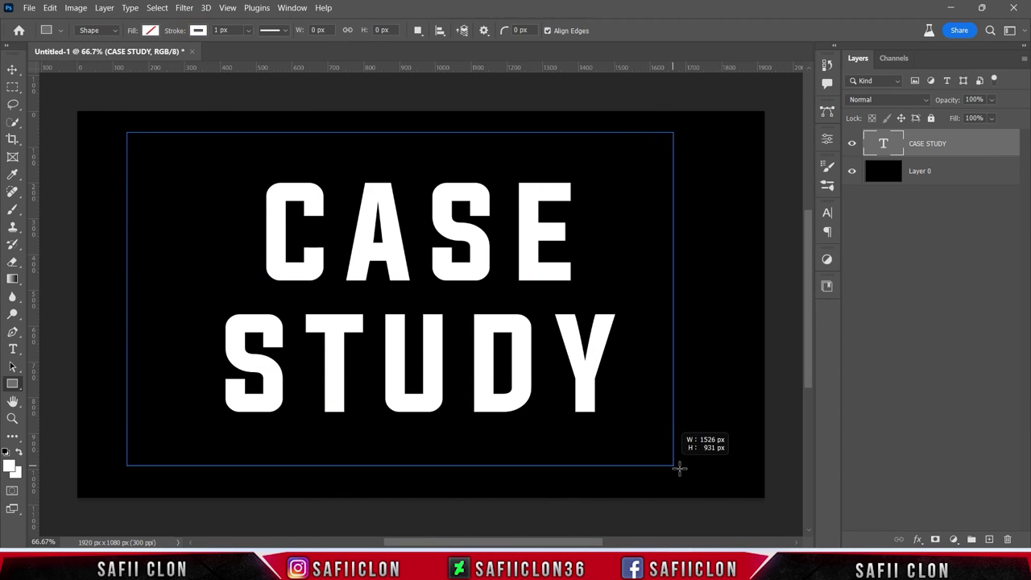
{"action": "left_click_drag", "start_coordinate": [701, 479], "coordinate": [704, 481]}
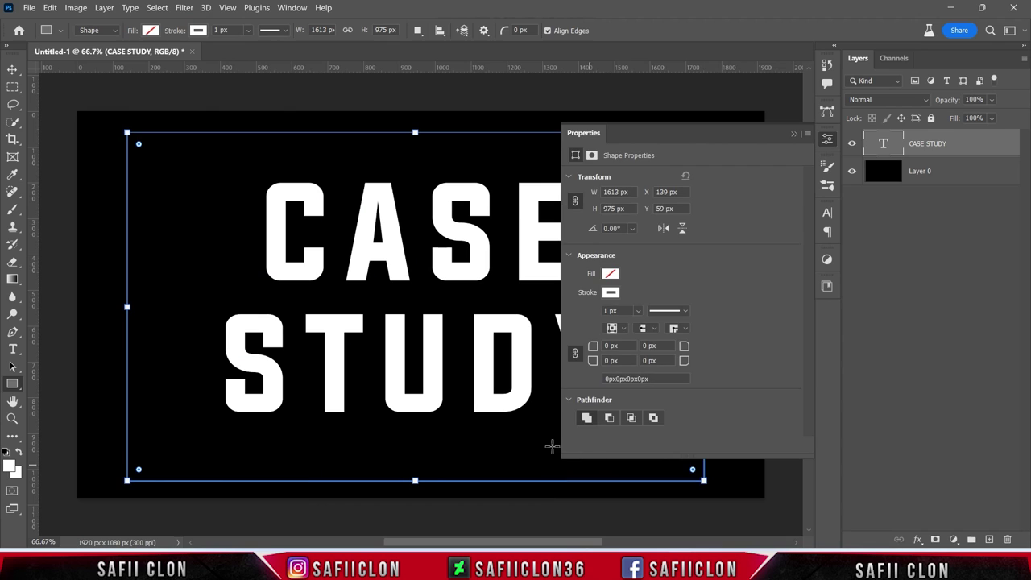
{"action": "left_click", "coordinate": [801, 135]}
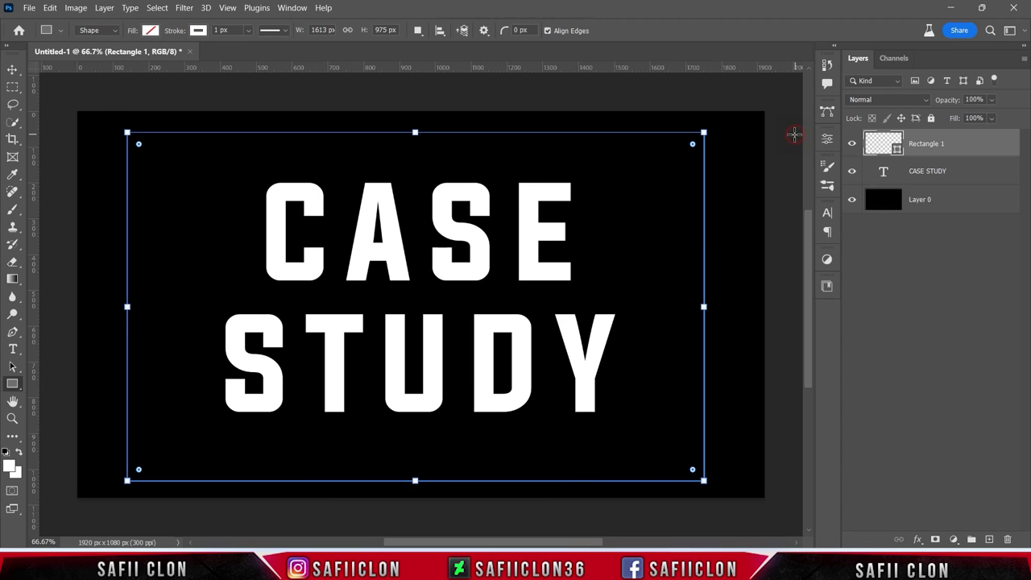
{"action": "left_click", "coordinate": [249, 31]}
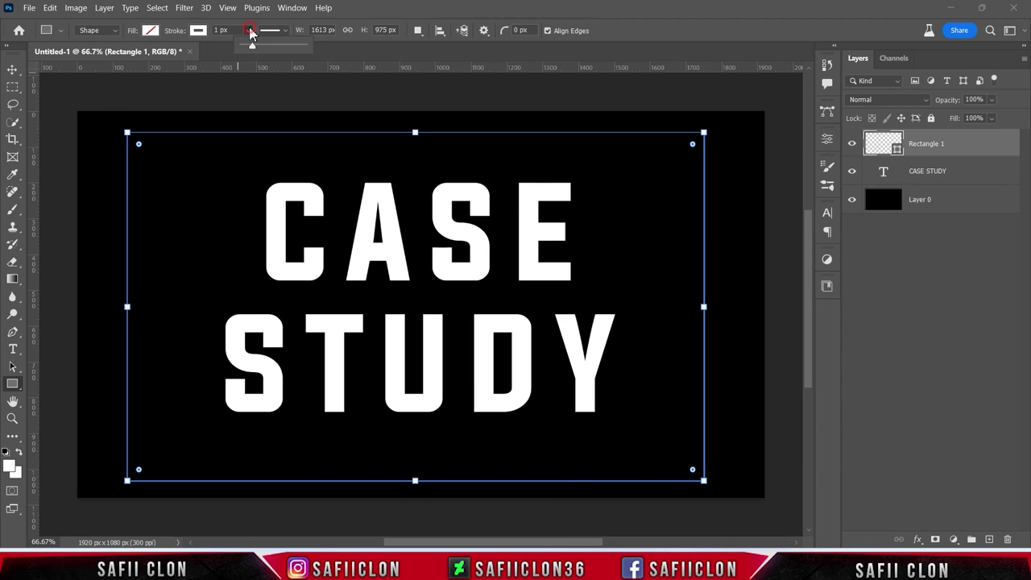
{"action": "left_click_drag", "start_coordinate": [253, 46], "coordinate": [259, 48]}
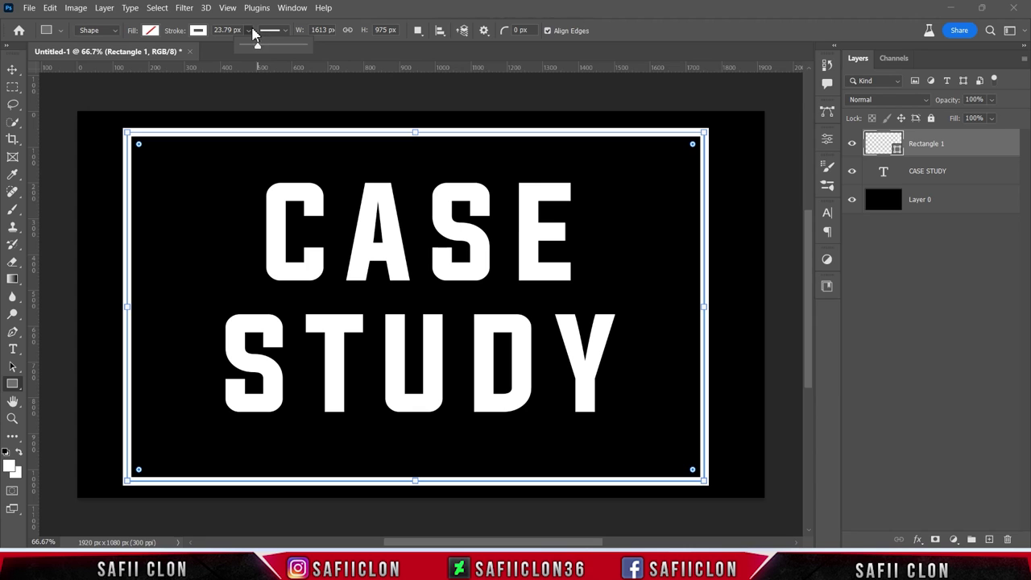
{"action": "left_click", "coordinate": [258, 51]}
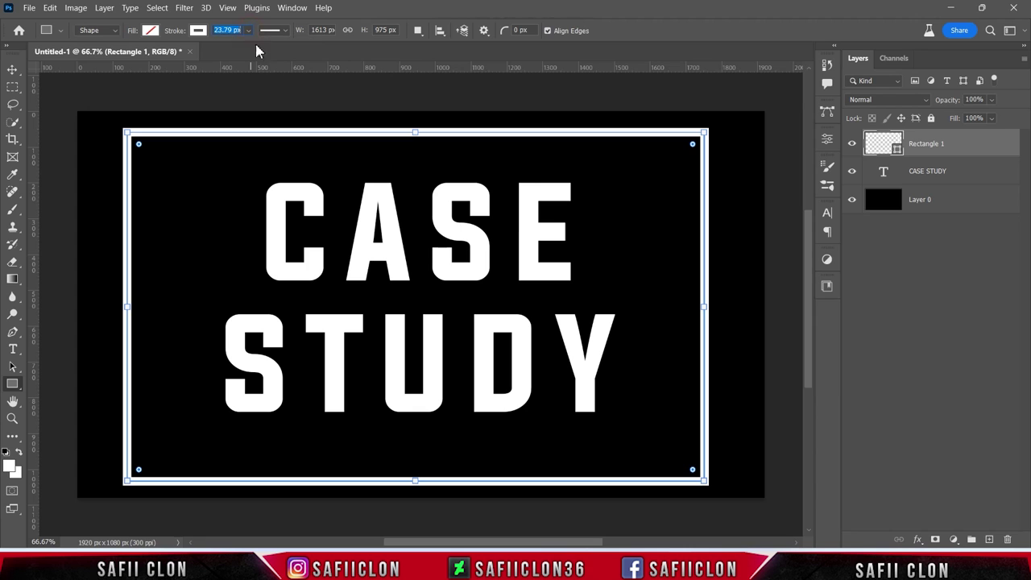
Set all four corner radii of Rectangle 1 to 62 px in the Properties panel
{"action": "left_click", "coordinate": [292, 8]}
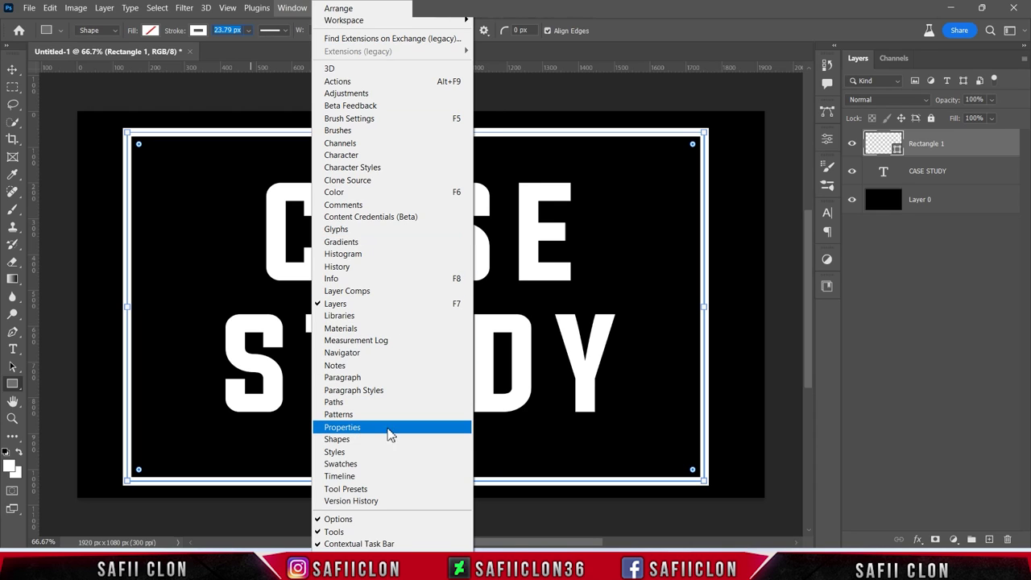
{"action": "left_click", "coordinate": [361, 428]}
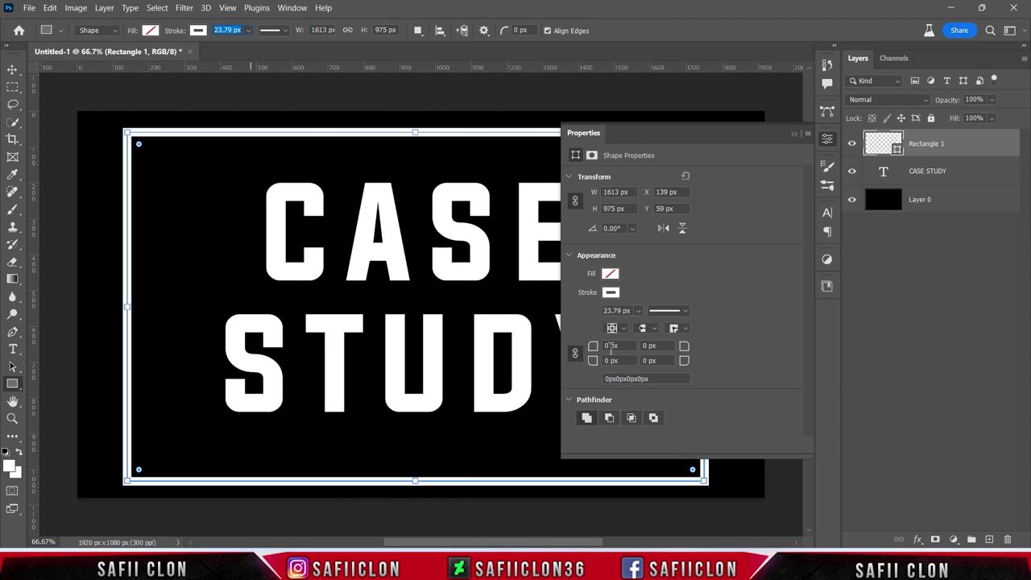
{"action": "left_click_drag", "start_coordinate": [594, 348], "coordinate": [635, 348]}
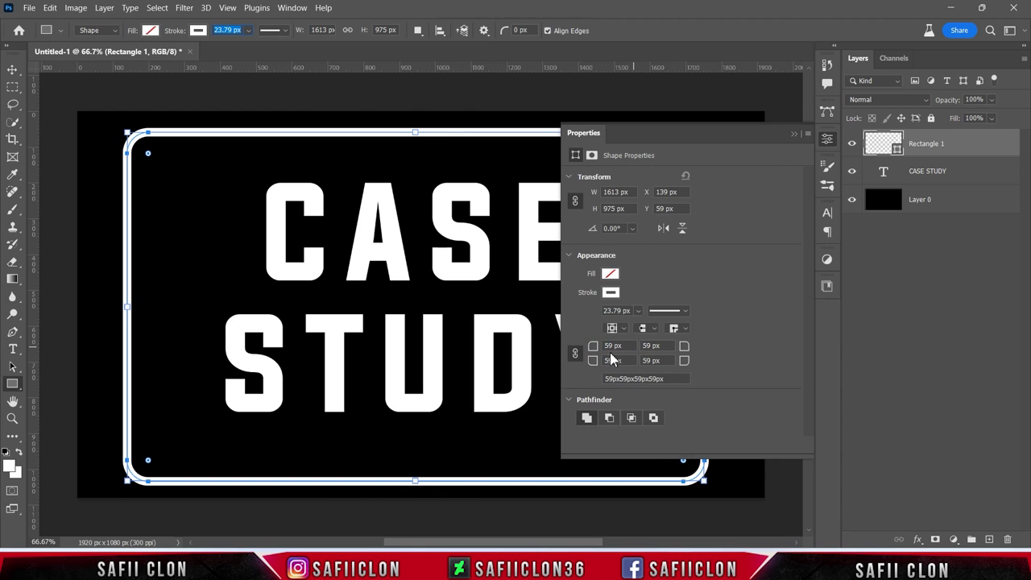
{"action": "left_click_drag", "start_coordinate": [597, 352], "coordinate": [598, 352]}
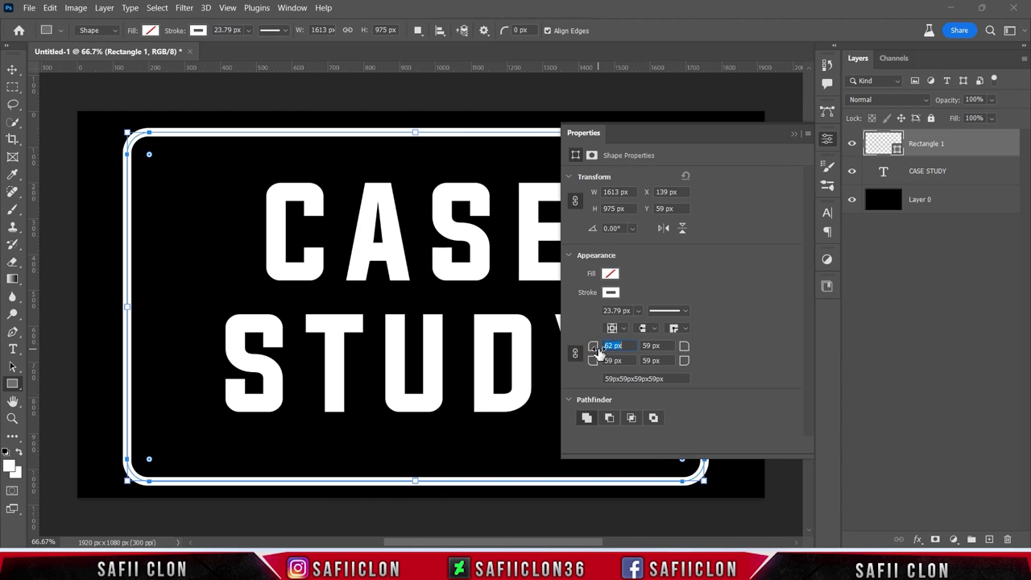
{"action": "left_click", "coordinate": [794, 134]}
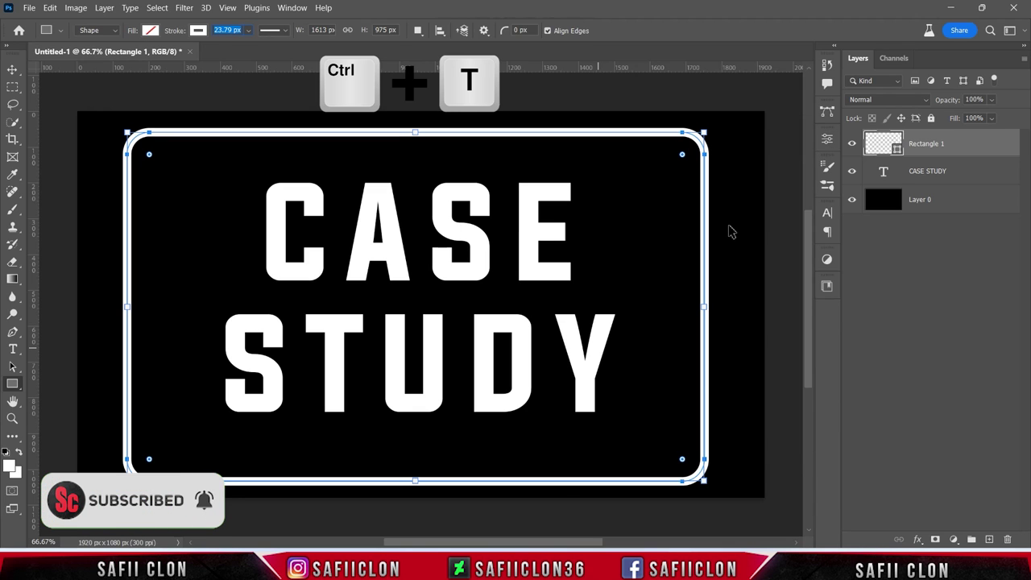
Scale the rounded frame to about 87% (1406 × 847 px) and centre it
{"action": "key", "text": "ctrl+t"}
{"action": "left_click_drag", "start_coordinate": [704, 134], "coordinate": [677, 142]}
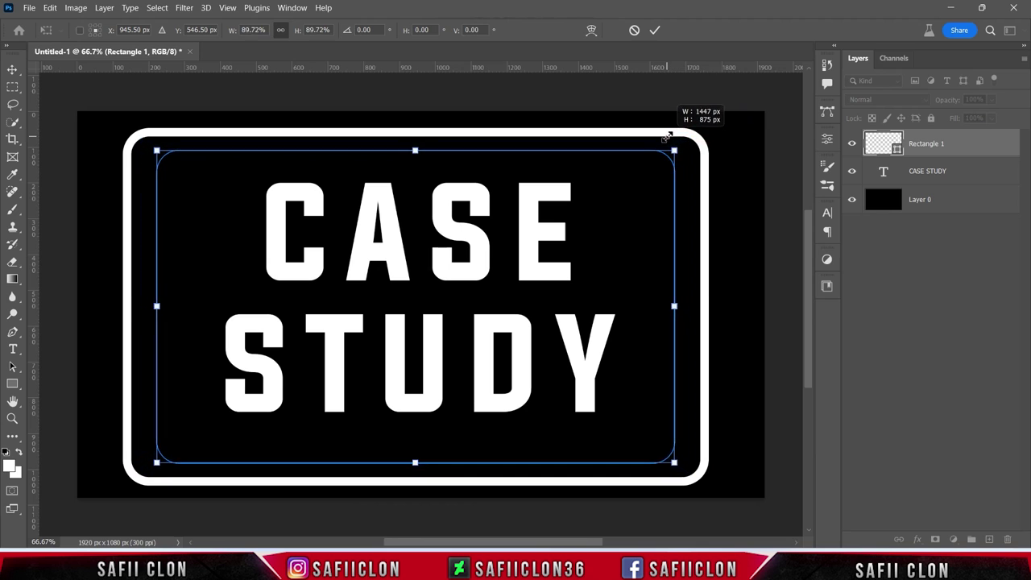
{"action": "left_click_drag", "start_coordinate": [556, 305], "coordinate": [556, 312]}
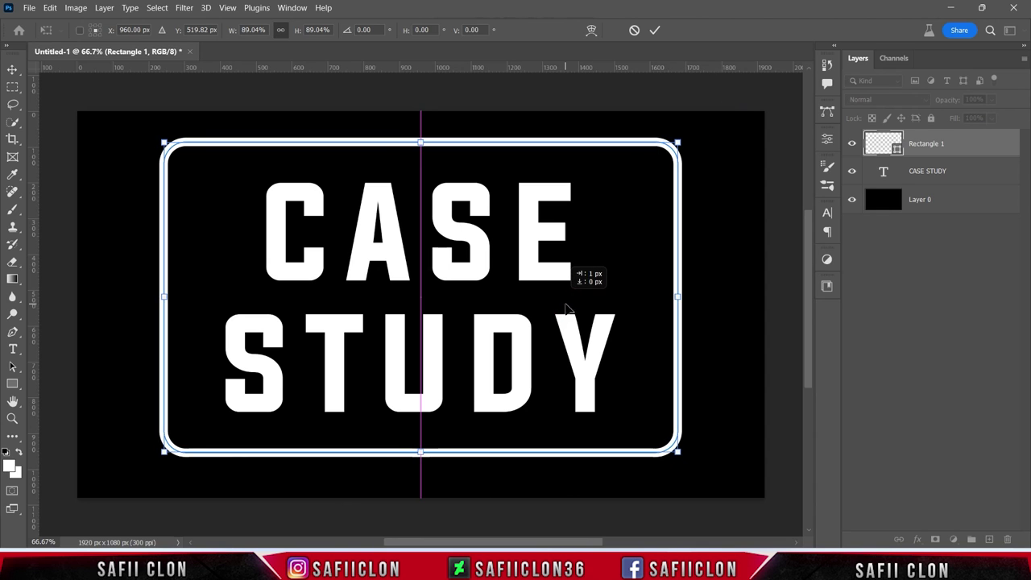
{"action": "left_click_drag", "start_coordinate": [678, 149], "coordinate": [673, 154]}
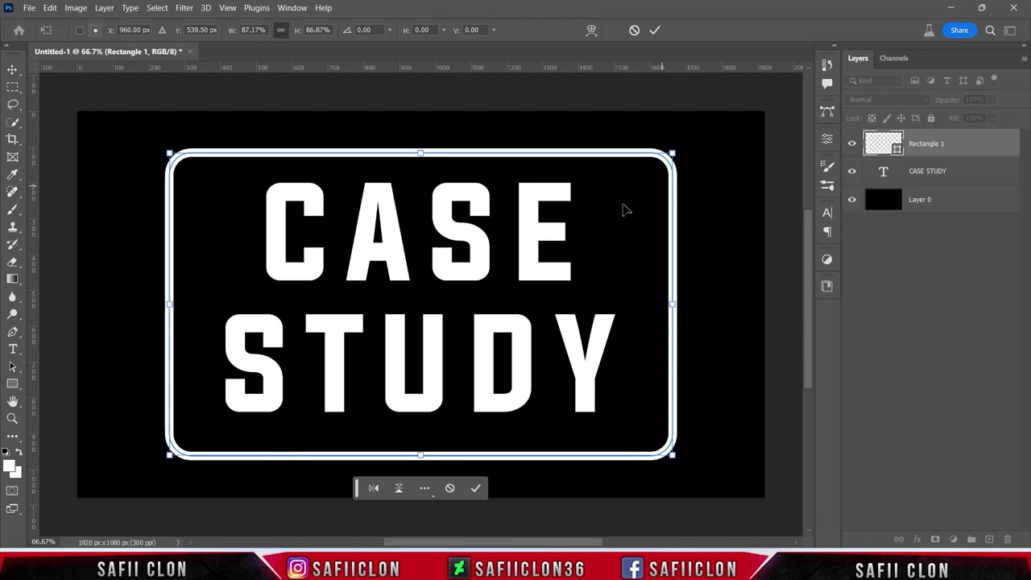
{"action": "left_click", "coordinate": [655, 30]}
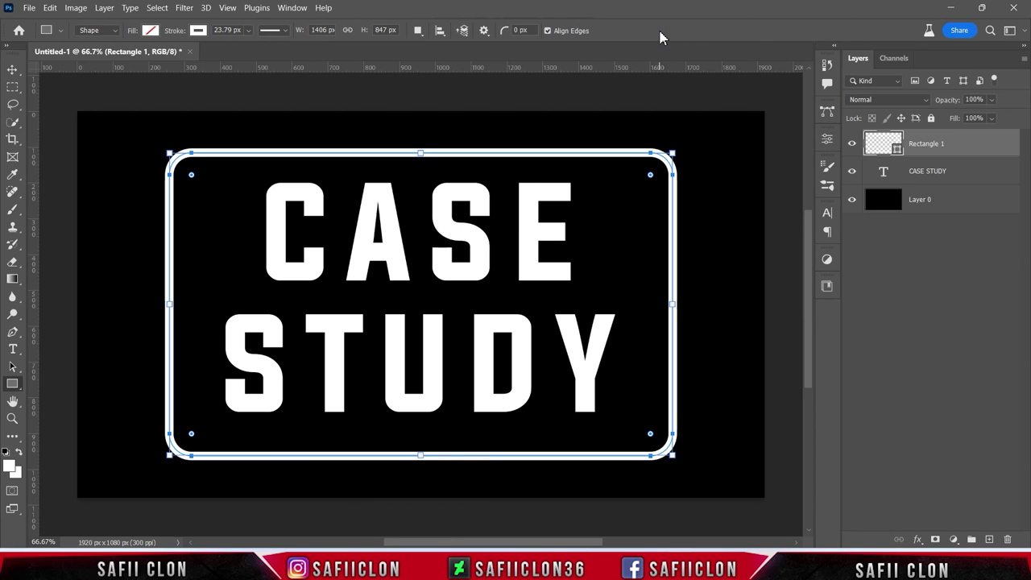
Nudge the CASE STUDY text slightly to sit inside the frame
{"action": "left_click", "coordinate": [965, 179]}
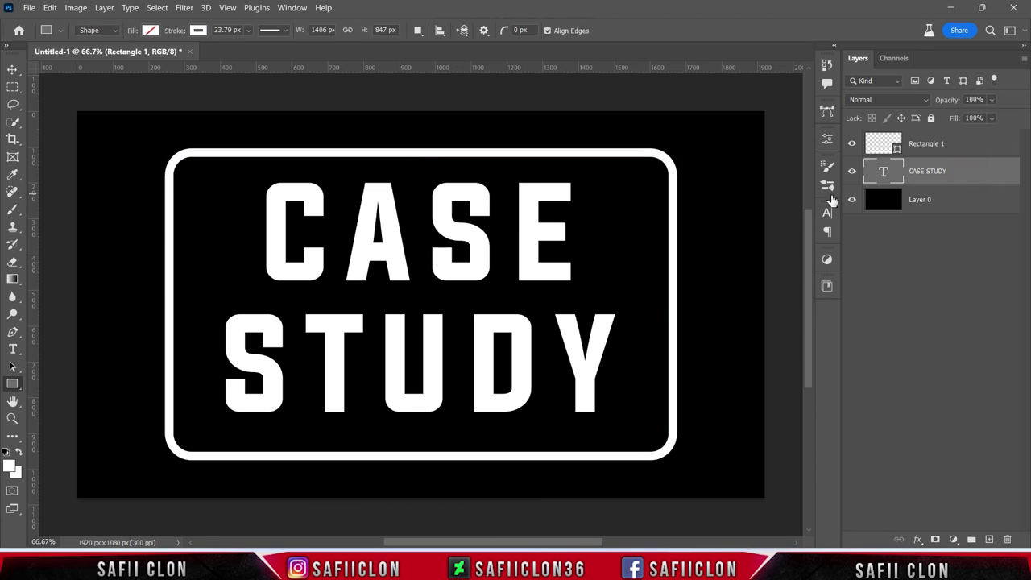
{"action": "key", "text": "ctrl+t"}
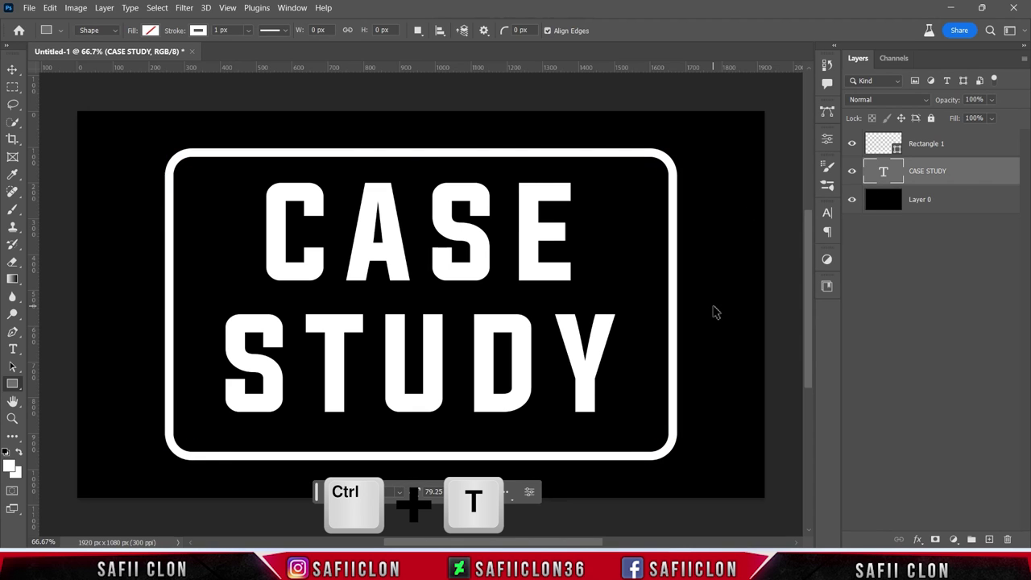
{"action": "left_click_drag", "start_coordinate": [470, 234], "coordinate": [473, 233]}
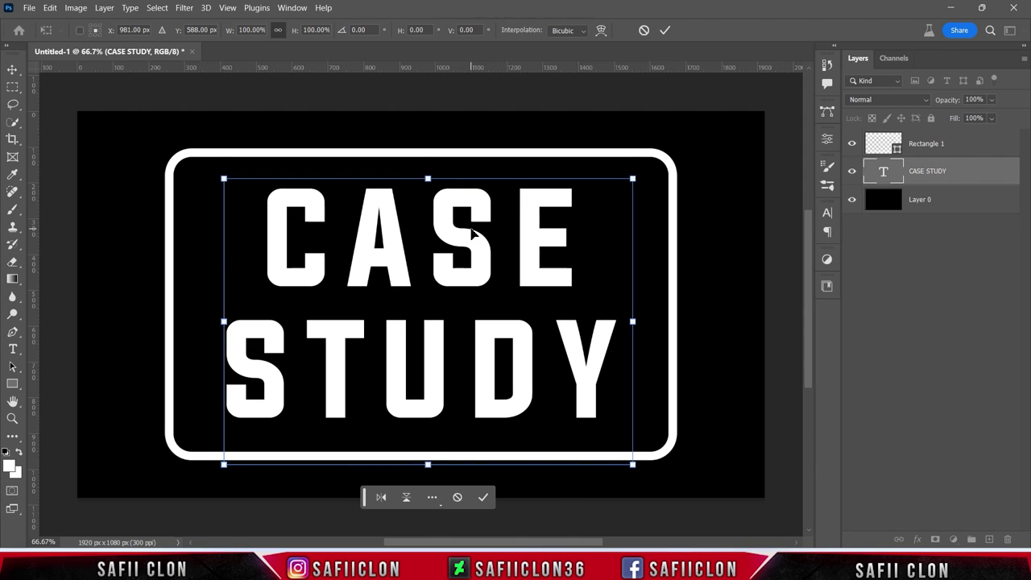
{"action": "left_click", "coordinate": [664, 30]}
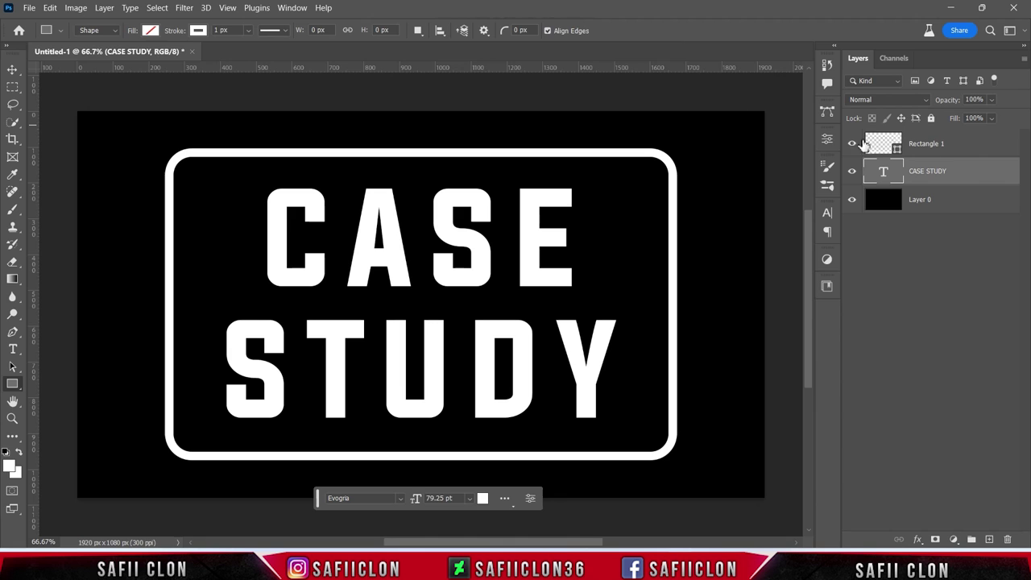
{"action": "left_click", "coordinate": [955, 145]}
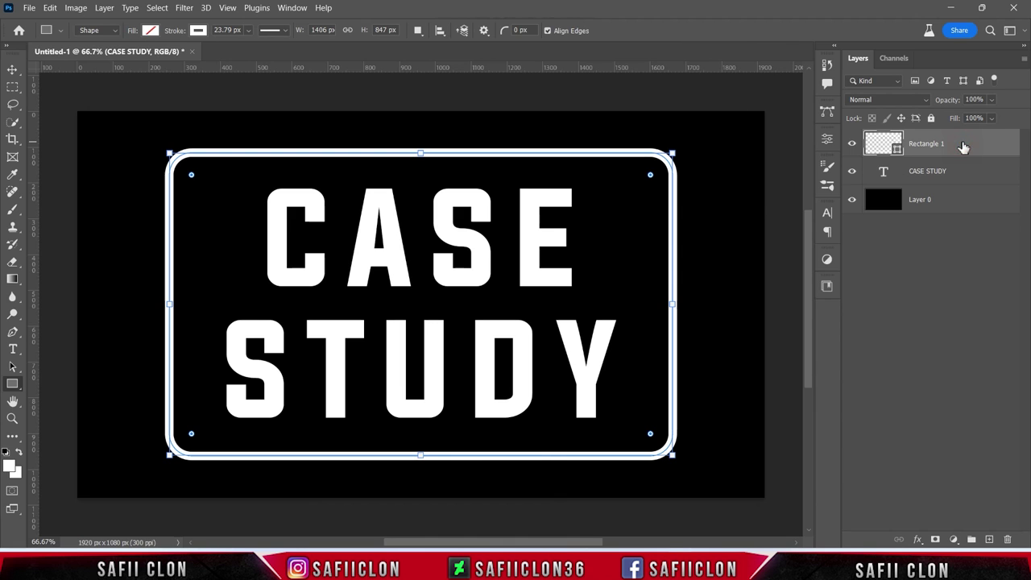
Convert the frame, text and black background layers into one smart object named Rectangle 1
{"action": "left_click", "coordinate": [959, 204], "text": "shift"}
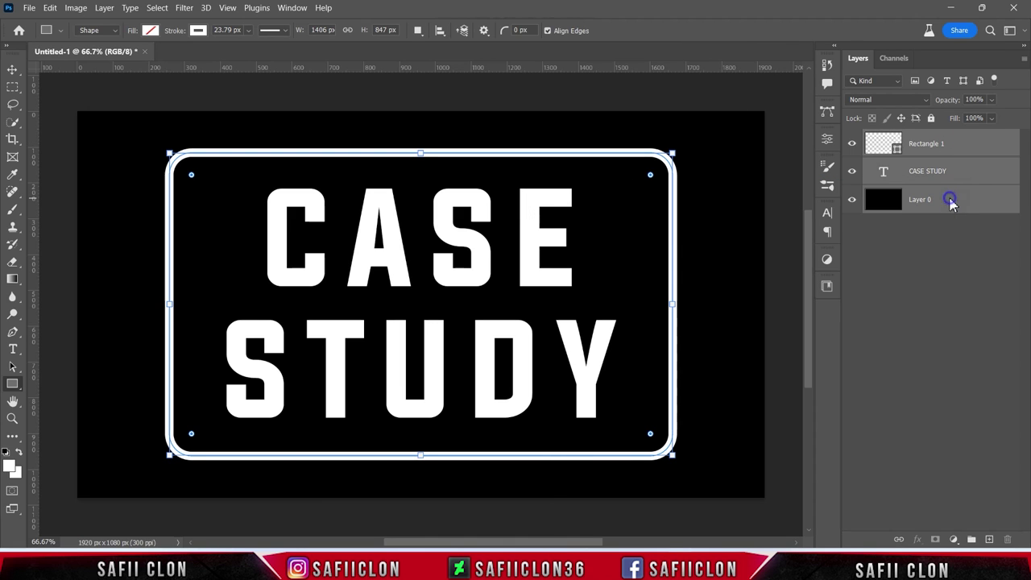
{"action": "right_click", "coordinate": [950, 201]}
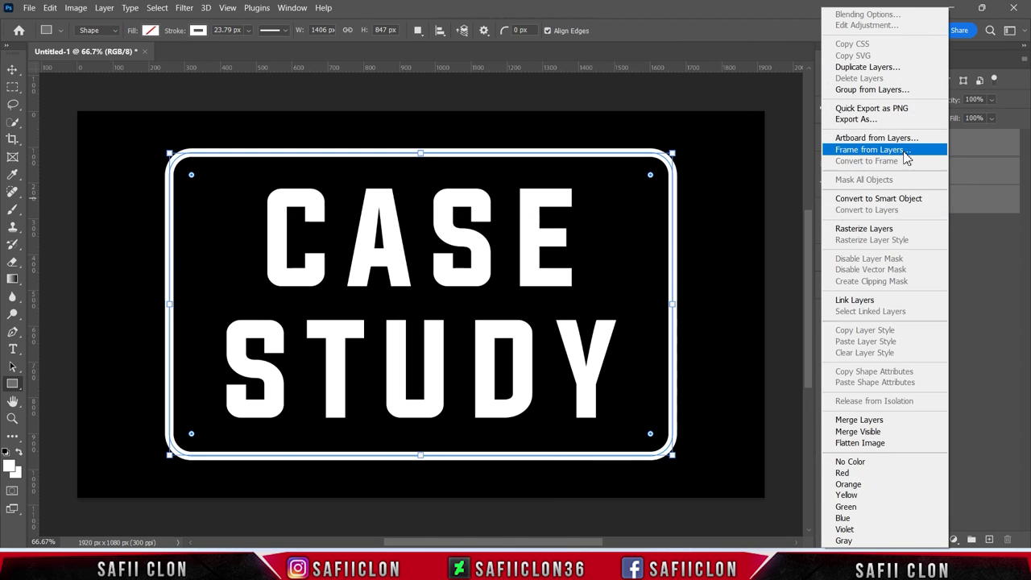
{"action": "left_click", "coordinate": [877, 199]}
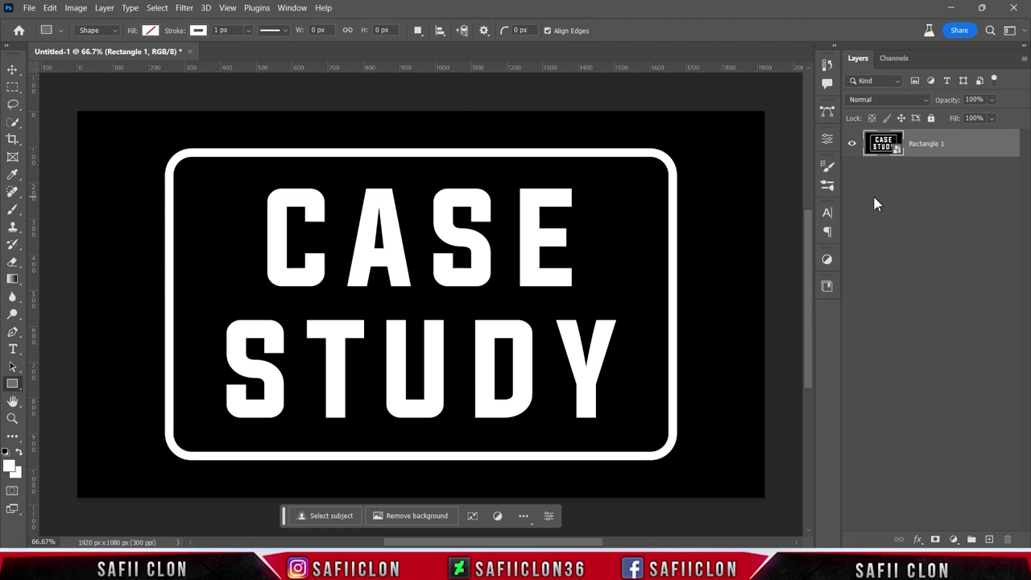
{"action": "left_click", "coordinate": [184, 8]}
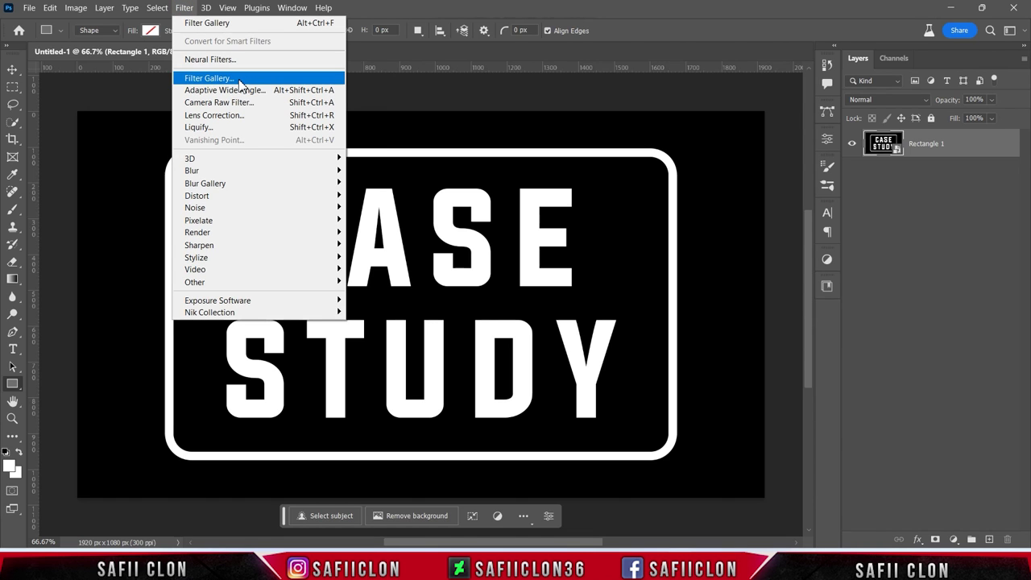
Apply a Filter Gallery Spatter with Spray Radius 21 and Smoothness 11 to the stamp
{"action": "left_click", "coordinate": [239, 83]}
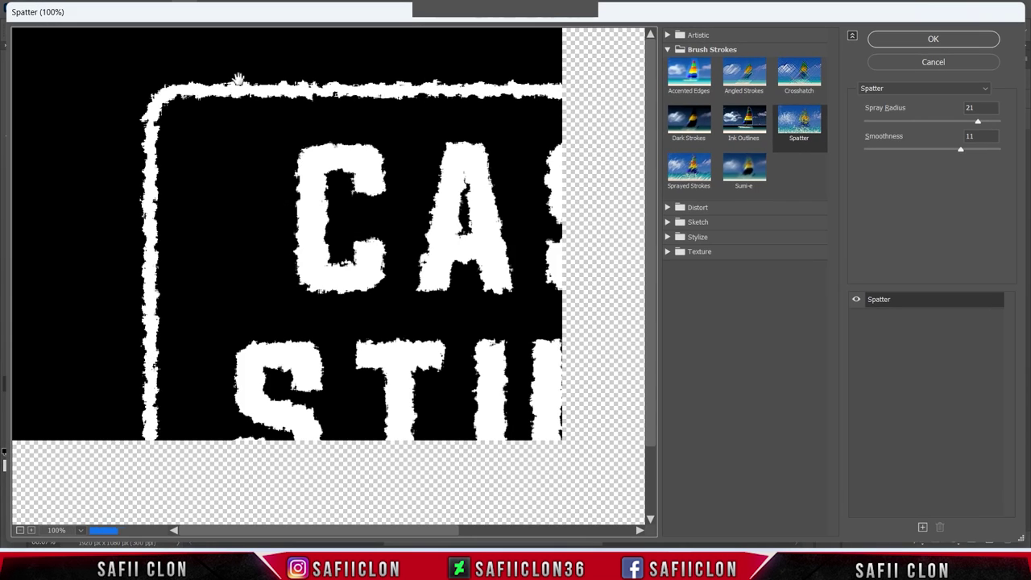
{"action": "left_click", "coordinate": [20, 530]}
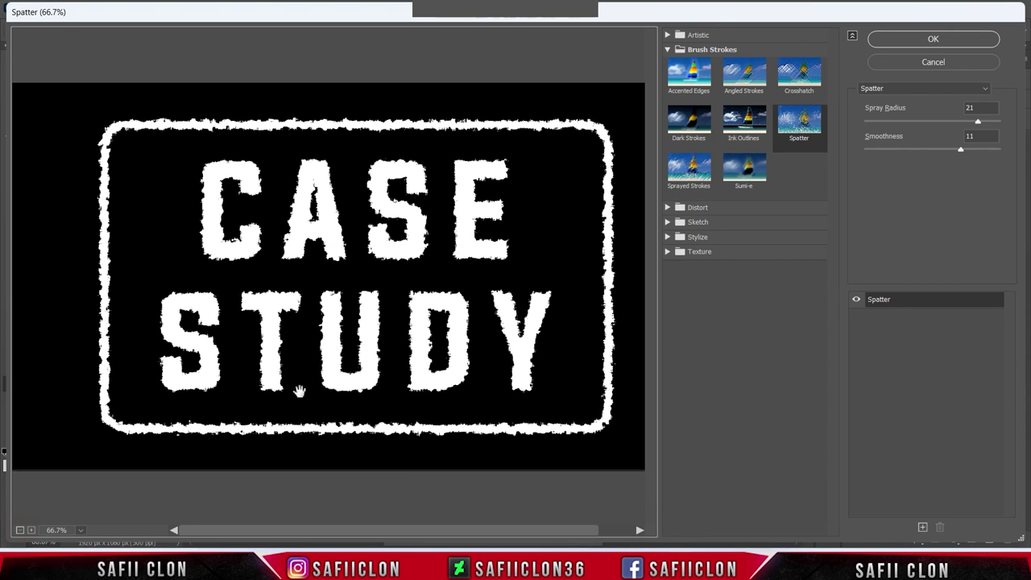
{"action": "left_click", "coordinate": [709, 50]}
{"action": "left_click", "coordinate": [710, 51]}
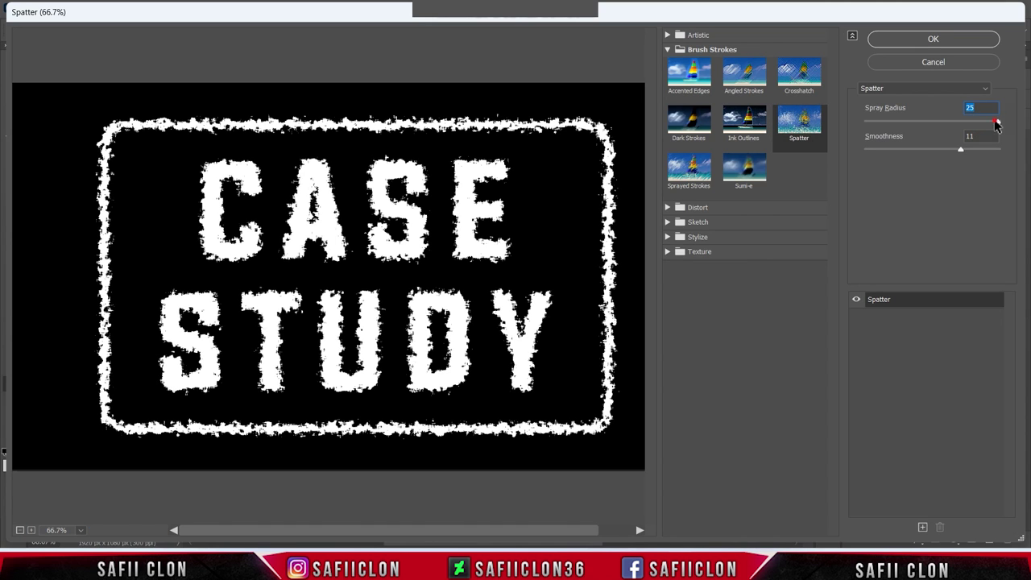
{"action": "left_click_drag", "start_coordinate": [961, 150], "coordinate": [1001, 150]}
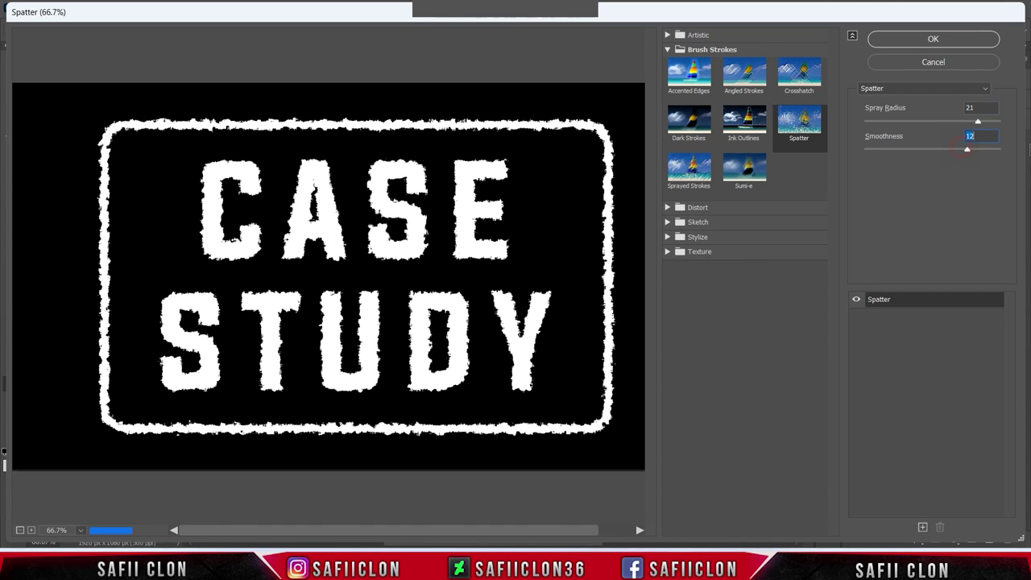
{"action": "left_click", "coordinate": [886, 151]}
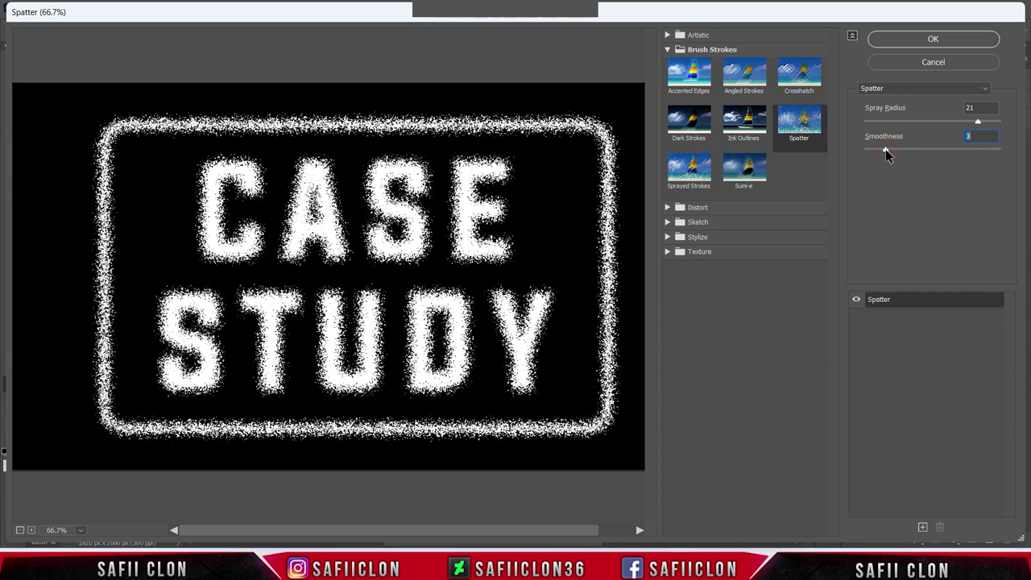
{"action": "left_click", "coordinate": [966, 151]}
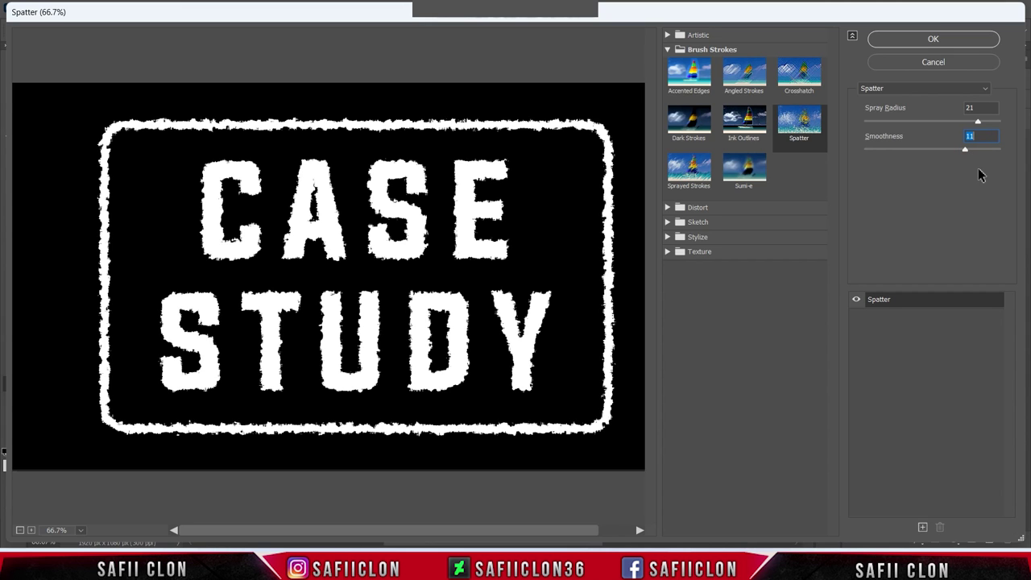
{"action": "left_click", "coordinate": [932, 41]}
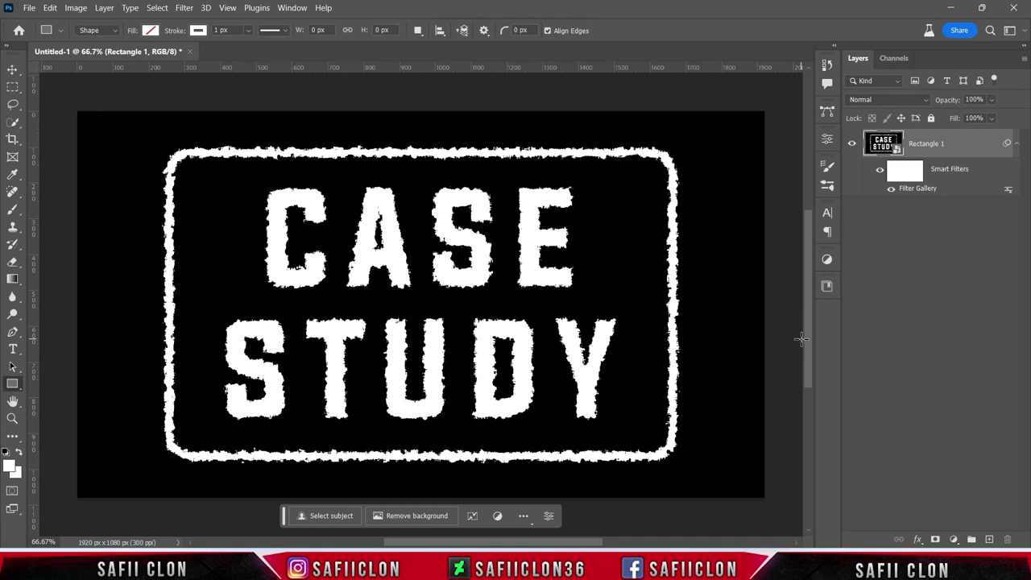
Add a black Solid Color fill layer beneath Rectangle 1 and hide its Spatter filter
{"action": "left_click", "coordinate": [956, 539]}
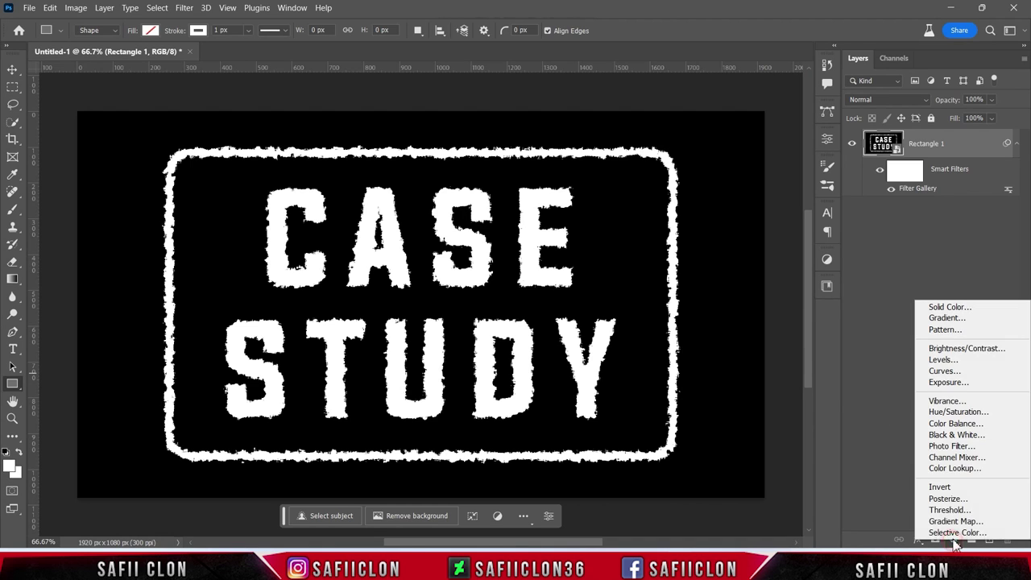
{"action": "left_click", "coordinate": [947, 307]}
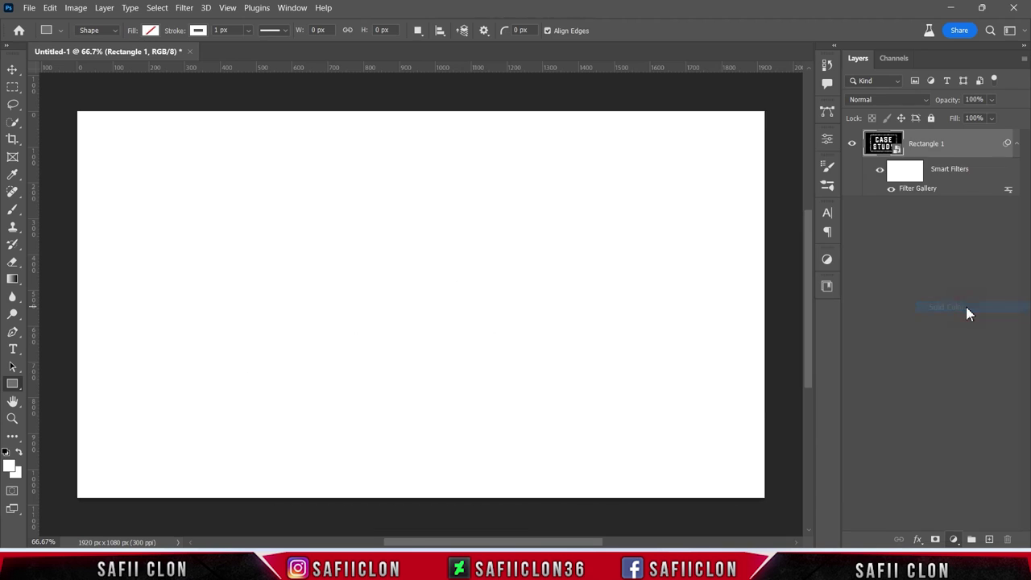
{"action": "mouse_move", "coordinate": [725, 247]}
{"action": "left_mouse_down"}
{"action": "mouse_move", "coordinate": [711, 279]}
{"action": "mouse_move", "coordinate": [660, 316]}
{"action": "left_mouse_up"}
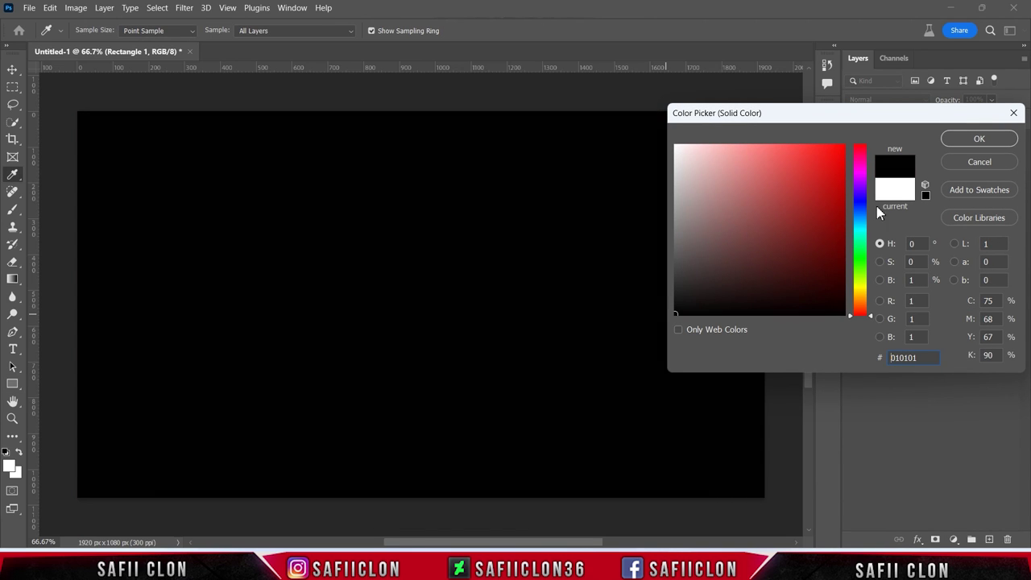
{"action": "left_click", "coordinate": [960, 140]}
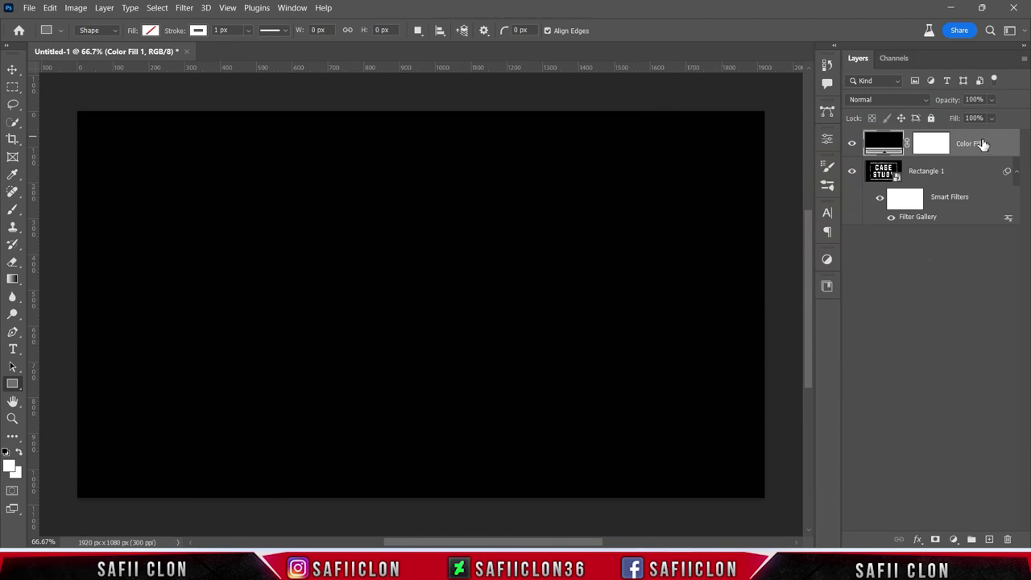
{"action": "left_click_drag", "start_coordinate": [983, 145], "coordinate": [977, 226]}
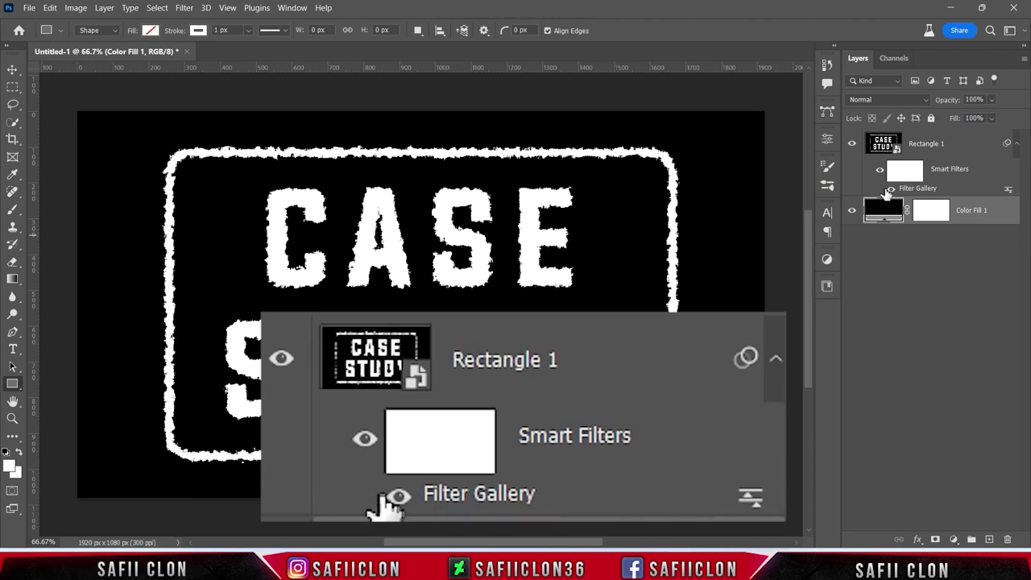
{"action": "left_click", "coordinate": [890, 190]}
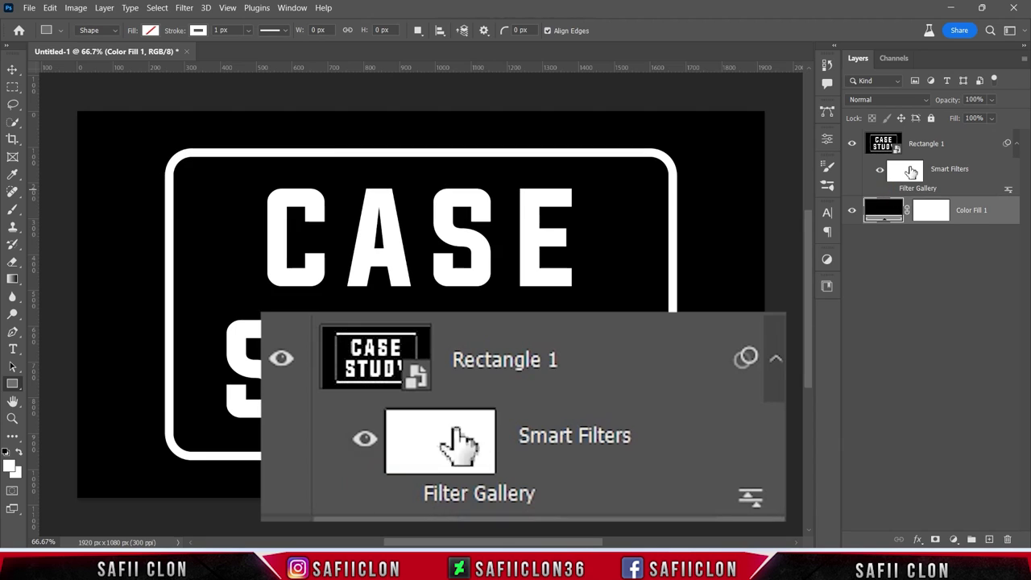
{"action": "left_click", "coordinate": [942, 145]}
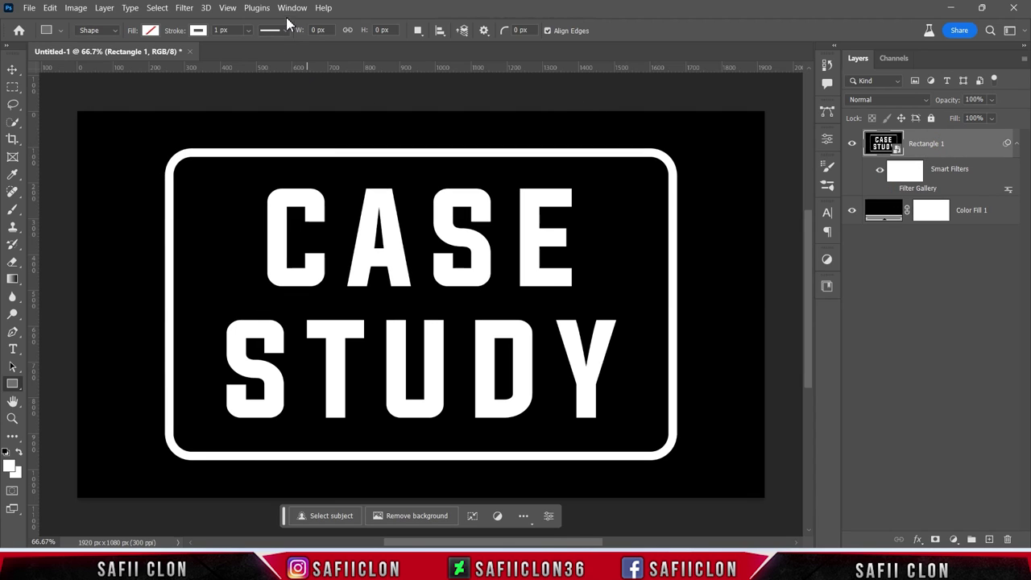
Mask Rectangle 1 with the RGB channel selection, re-enable Spatter, and add a new layer
{"action": "left_click", "coordinate": [291, 10]}
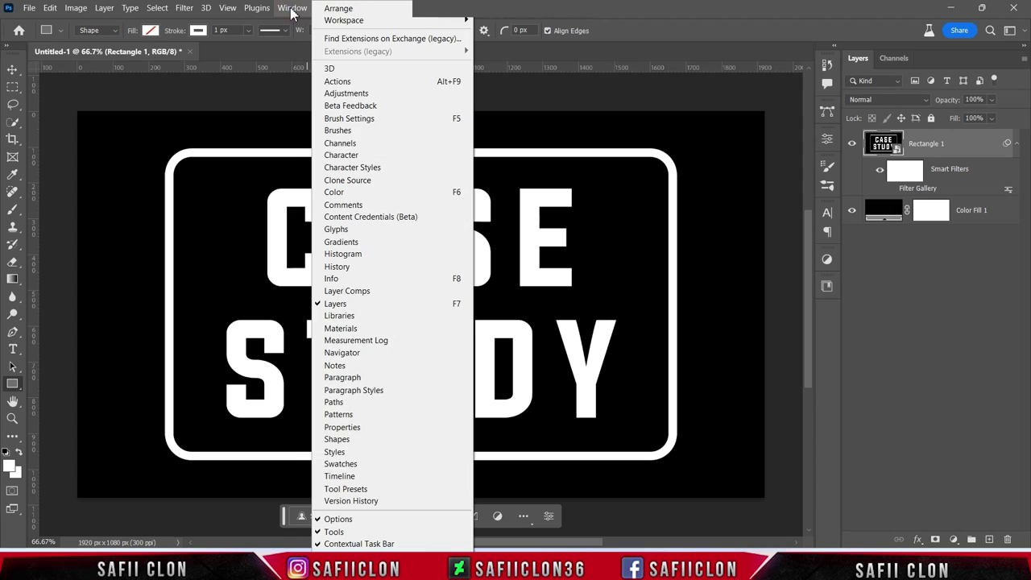
{"action": "left_click", "coordinate": [360, 143]}
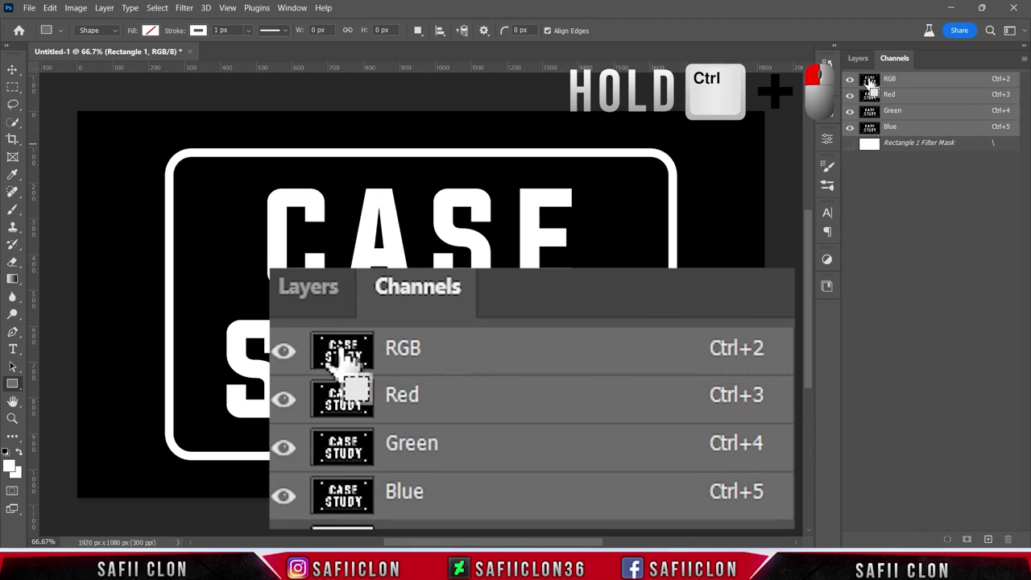
{"action": "left_click", "coordinate": [868, 82], "text": "ctrl"}
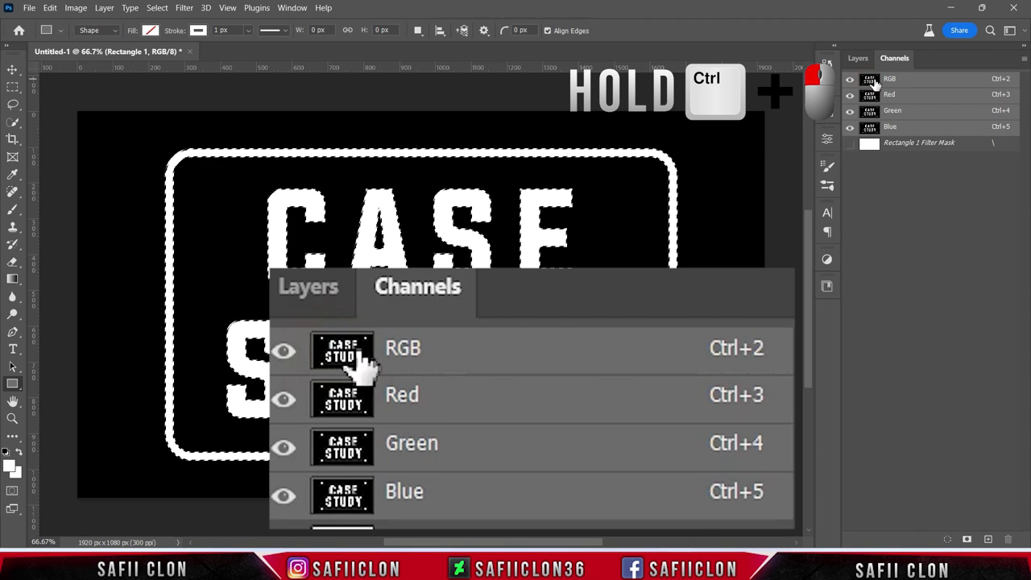
{"action": "left_click", "coordinate": [859, 59]}
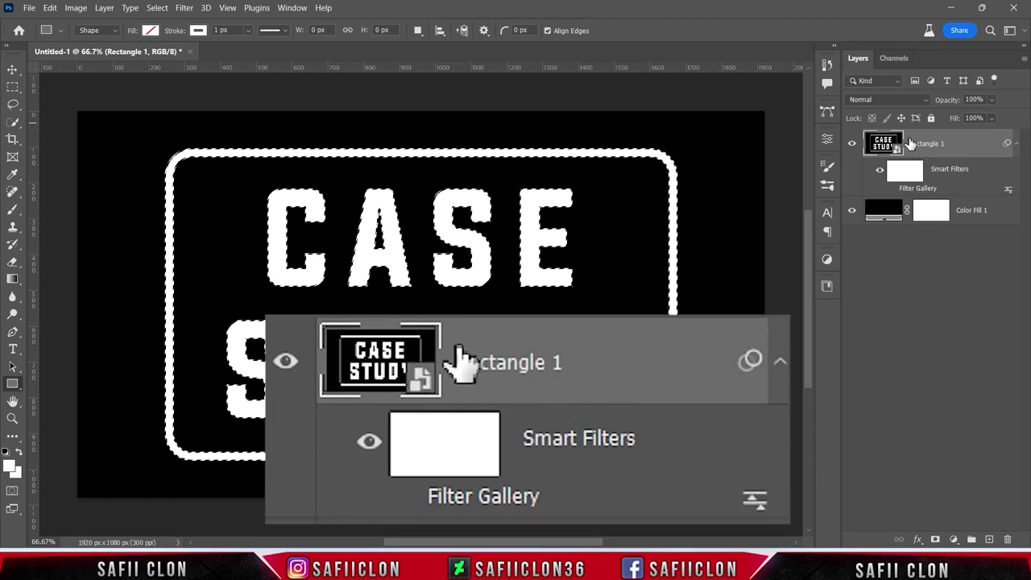
{"action": "left_click", "coordinate": [891, 189]}
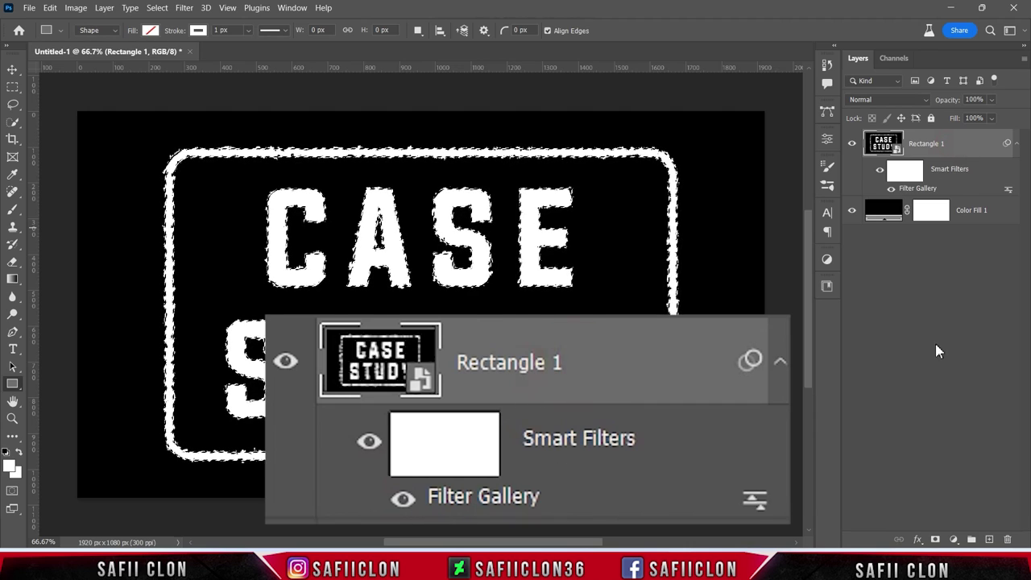
{"action": "left_click", "coordinate": [936, 540]}
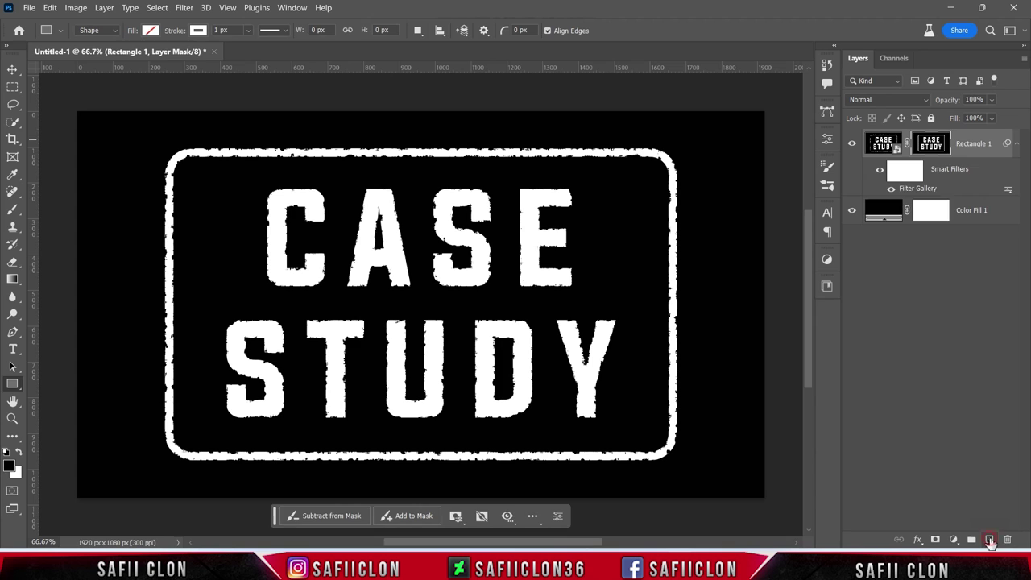
{"action": "left_click", "coordinate": [989, 540]}
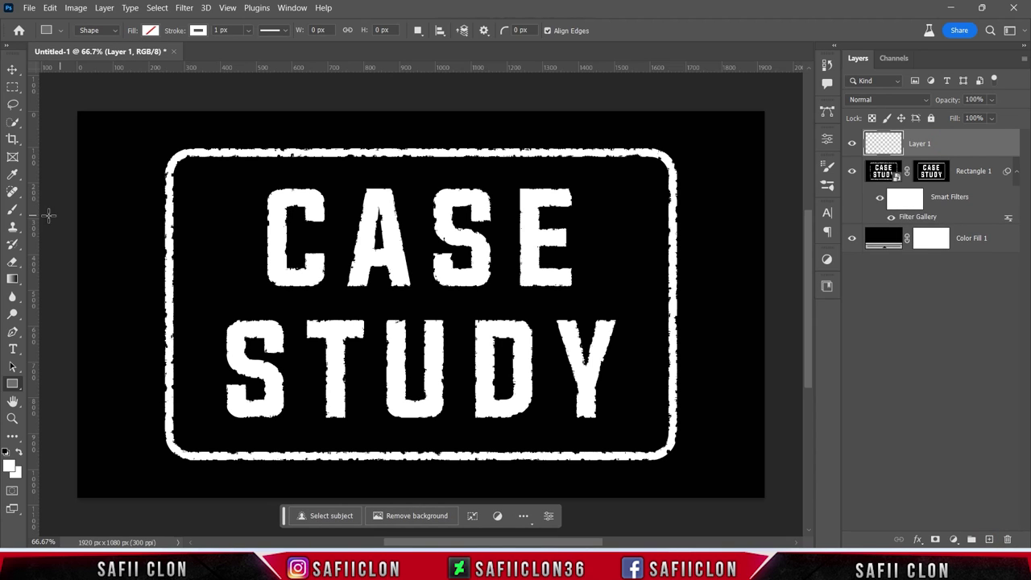
Pick the Brush tool with grunge Sampled Brush 24 from the grungeelements set at 180 px
{"action": "left_click", "coordinate": [12, 210]}
{"action": "left_click", "coordinate": [65, 204]}
{"action": "left_click", "coordinate": [97, 31]}
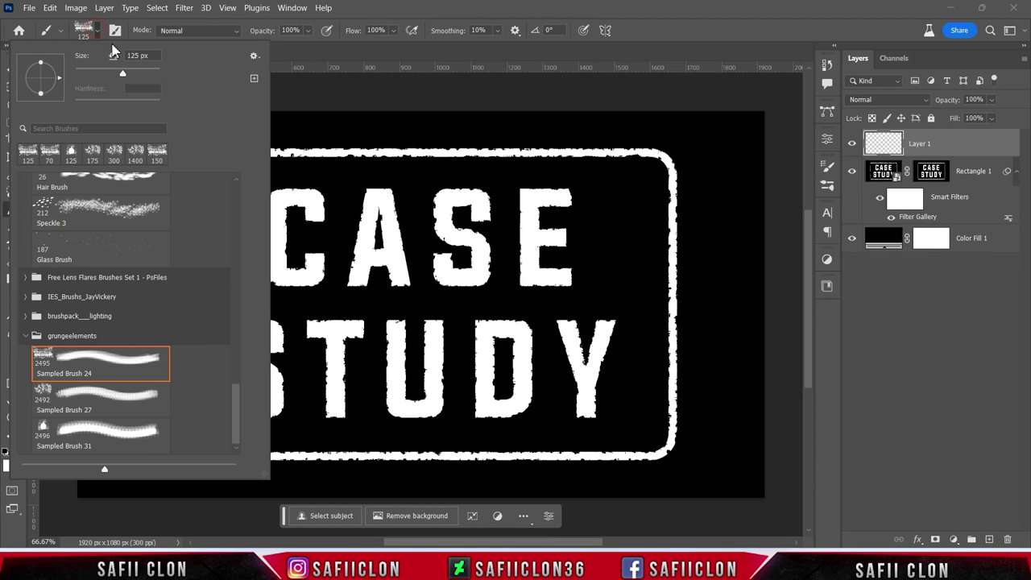
{"action": "mouse_move", "coordinate": [235, 392]}
{"action": "left_mouse_down"}
{"action": "mouse_move", "coordinate": [239, 279]}
{"action": "mouse_move", "coordinate": [241, 400]}
{"action": "left_mouse_up"}
{"action": "left_click", "coordinate": [105, 342]}
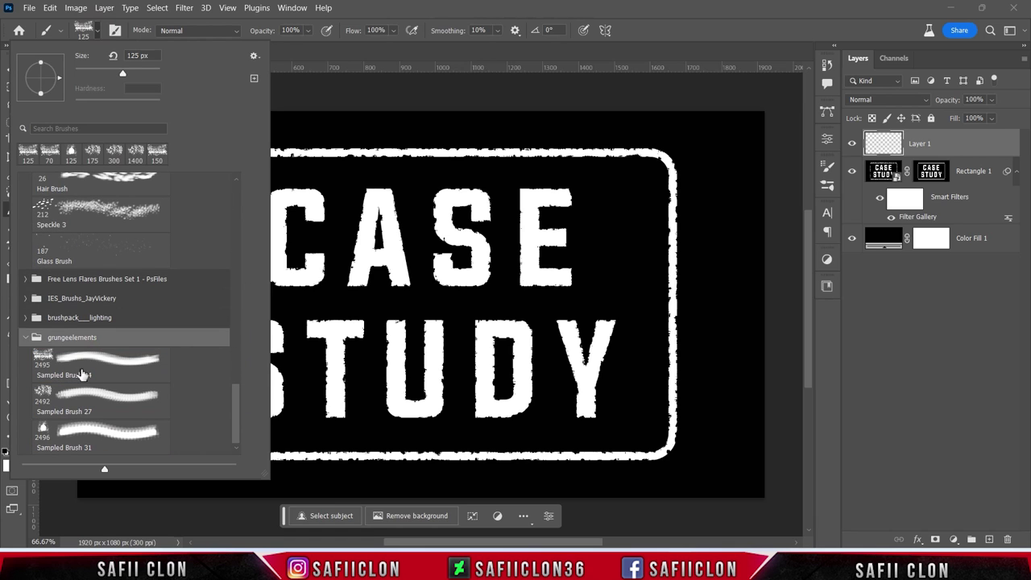
{"action": "left_click", "coordinate": [56, 366]}
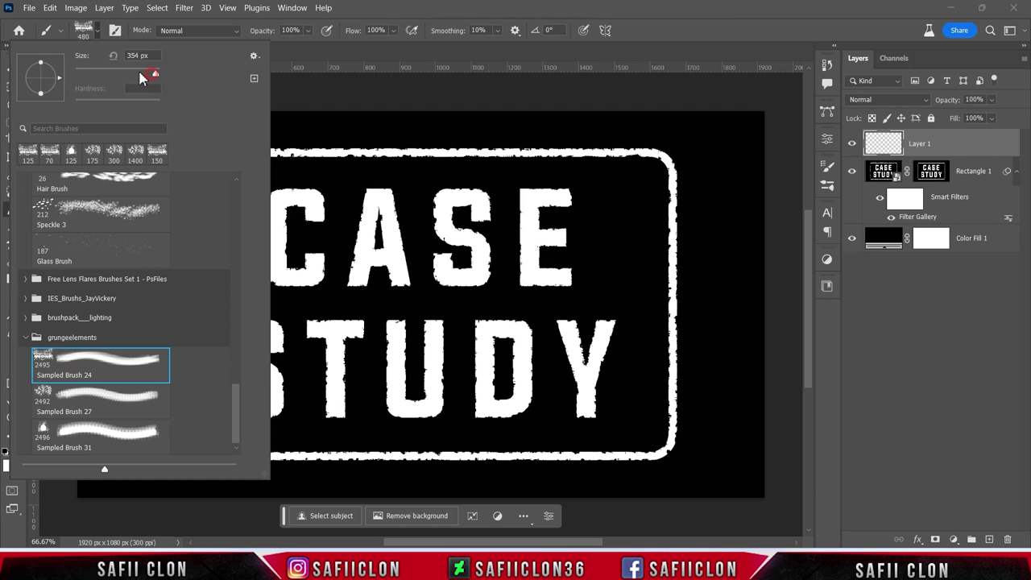
{"action": "left_click", "coordinate": [98, 34]}
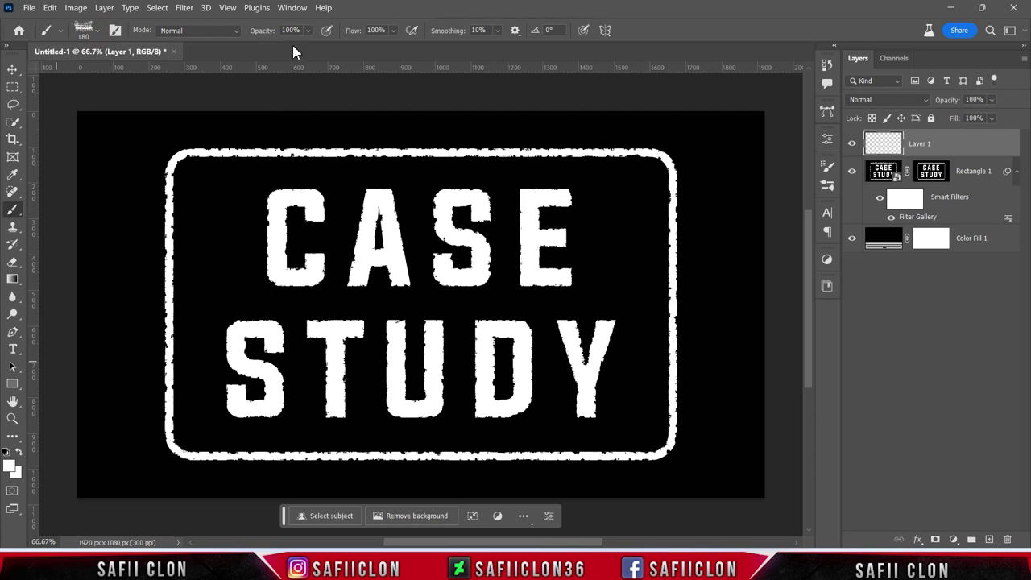
{"action": "left_click", "coordinate": [311, 33]}
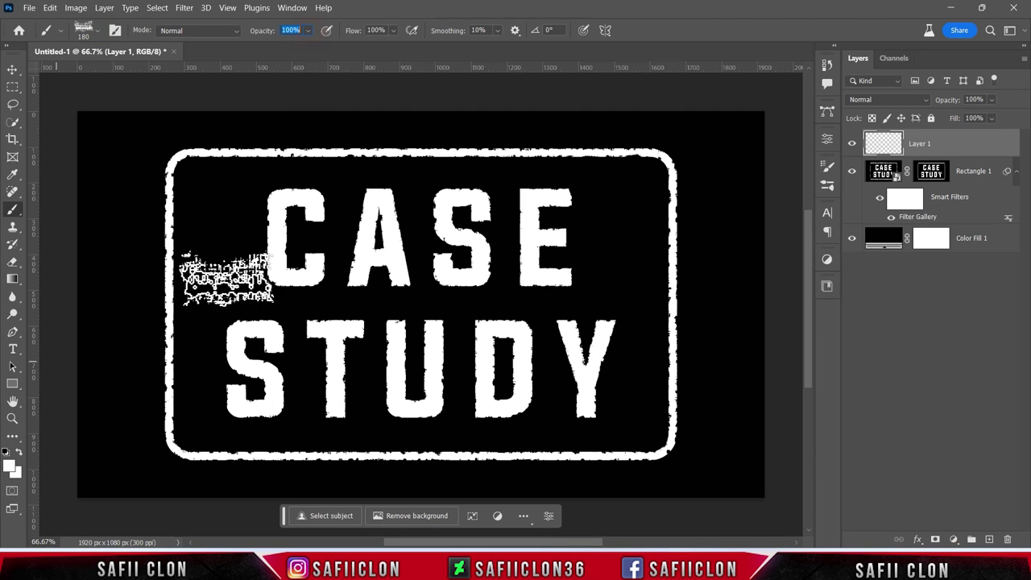
Set the foreground painting colour to black
{"action": "left_click", "coordinate": [11, 465]}
{"action": "left_click_drag", "start_coordinate": [723, 190], "coordinate": [660, 327]}
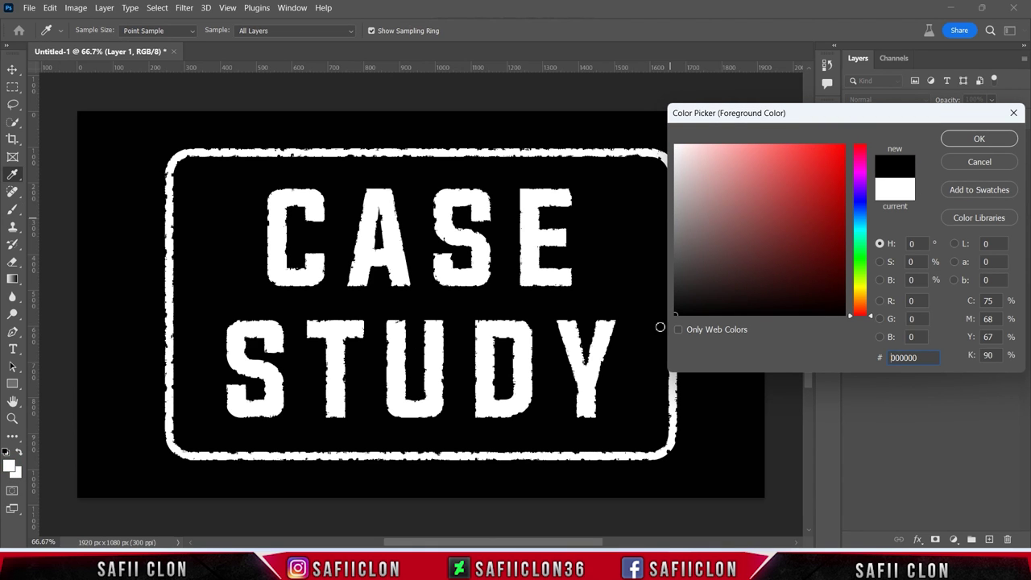
{"action": "left_click", "coordinate": [980, 139]}
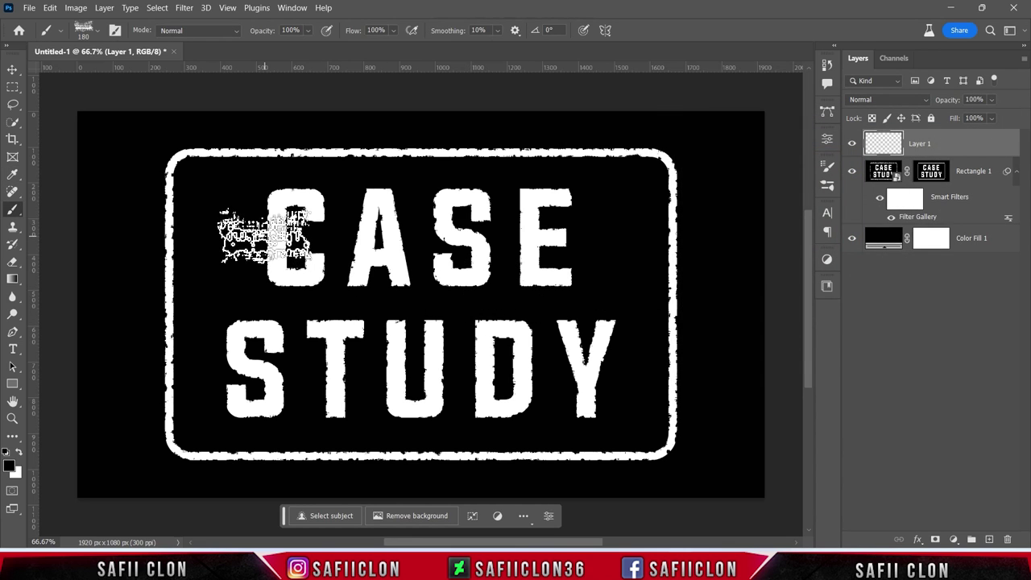
Dab grunge texture on the C, D, STUDY's S and T, and CASE's E, S and A at 175 px
{"action": "left_click", "coordinate": [265, 236]}
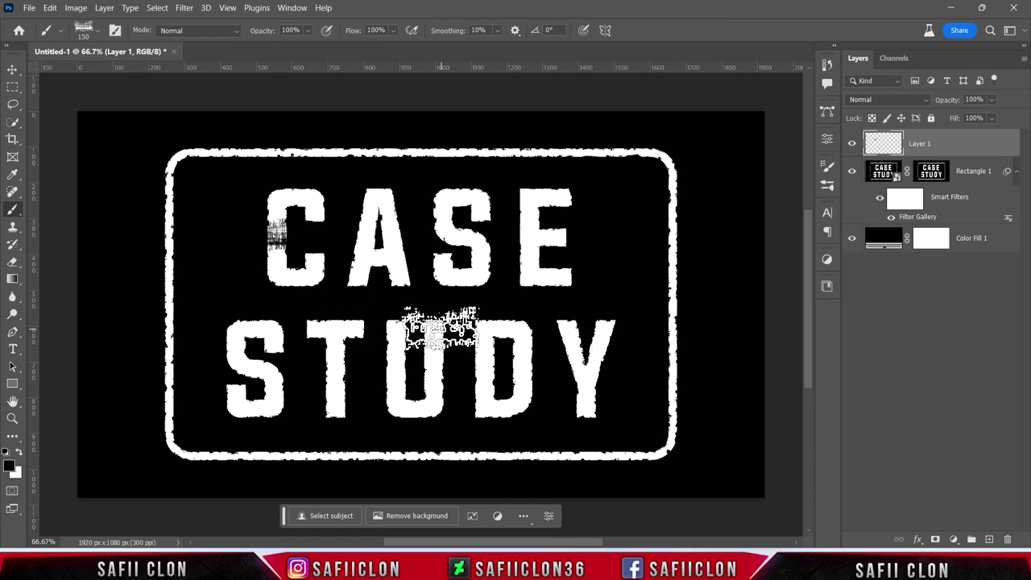
{"action": "key", "text": "bracketright"}
{"action": "key", "text": "bracketright"}
{"action": "left_click", "coordinate": [484, 414]}
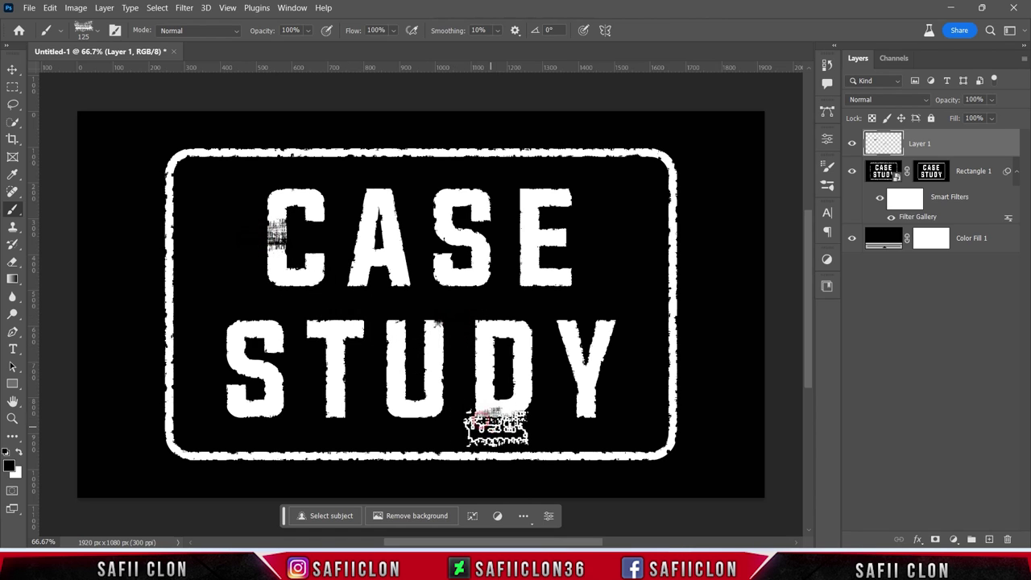
{"action": "left_click", "coordinate": [343, 355]}
{"action": "left_click", "coordinate": [253, 357]}
{"action": "left_click", "coordinate": [233, 420]}
{"action": "left_click", "coordinate": [568, 226]}
{"action": "left_click", "coordinate": [455, 206]}
{"action": "left_click", "coordinate": [379, 202]}
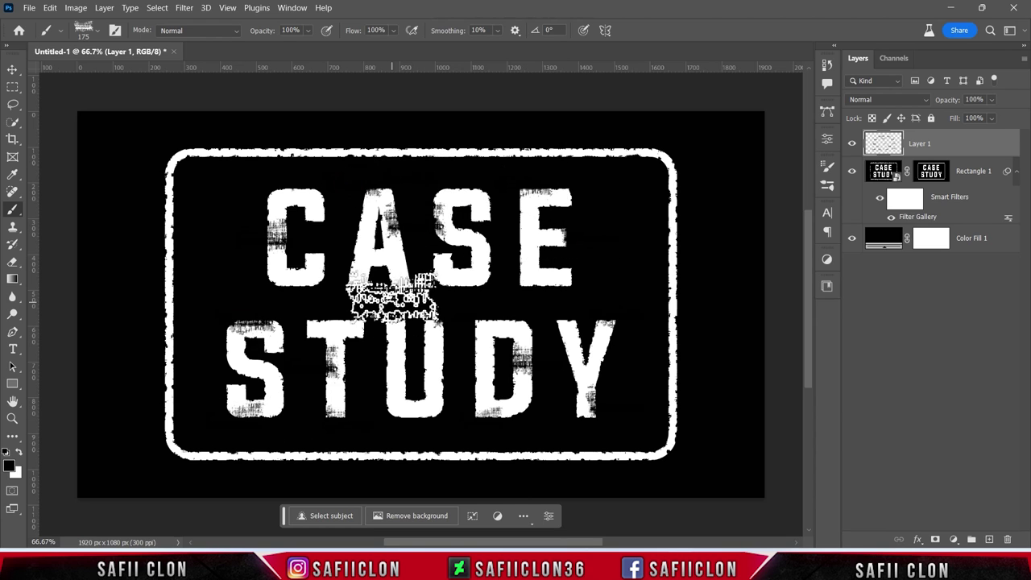
{"action": "key", "text": "bracketleft"}
{"action": "key", "text": "bracketleft"}
{"action": "key", "text": "bracketleft"}
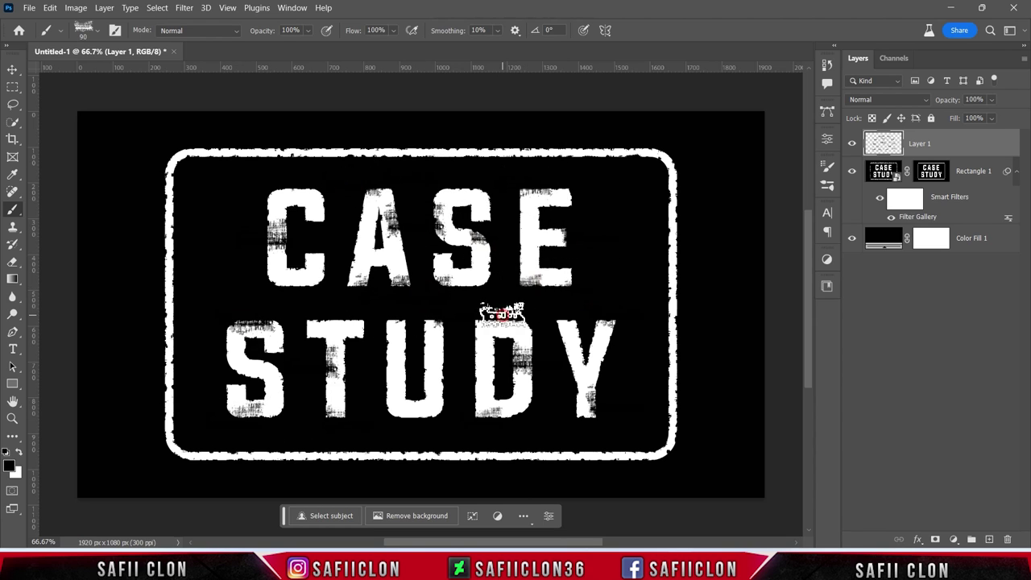
Switch to another grunge brush and stamp texture over STUDY's U and D
{"action": "left_click", "coordinate": [97, 30]}
{"action": "left_click", "coordinate": [96, 399]}
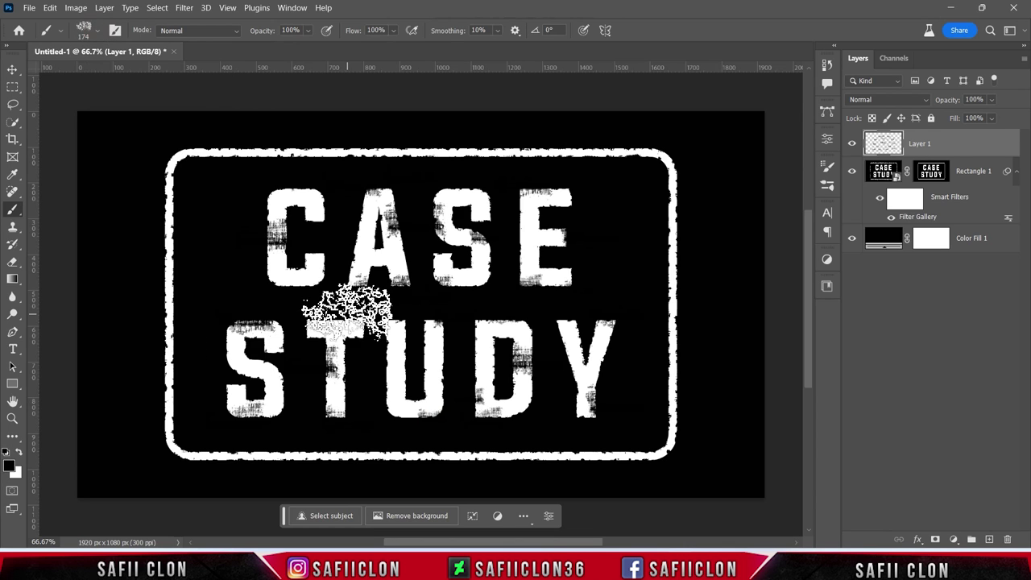
{"action": "left_click", "coordinate": [455, 394]}
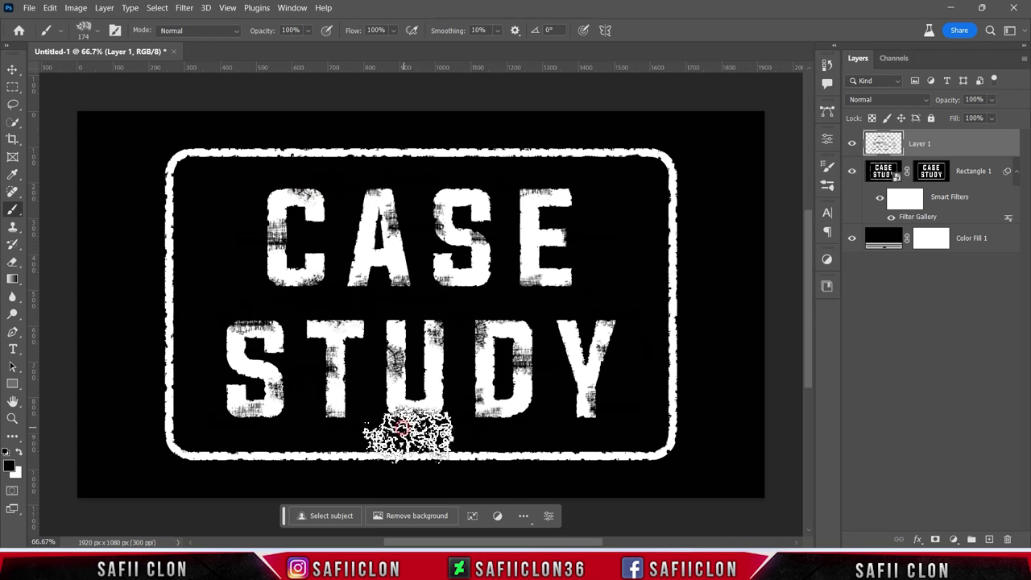
At about 100 px, dab STUDY's T and U, add faint wear, and chip the top border
{"action": "left_click", "coordinate": [96, 30]}
{"action": "type", "text": "100"}
{"action": "key", "text": "Return"}
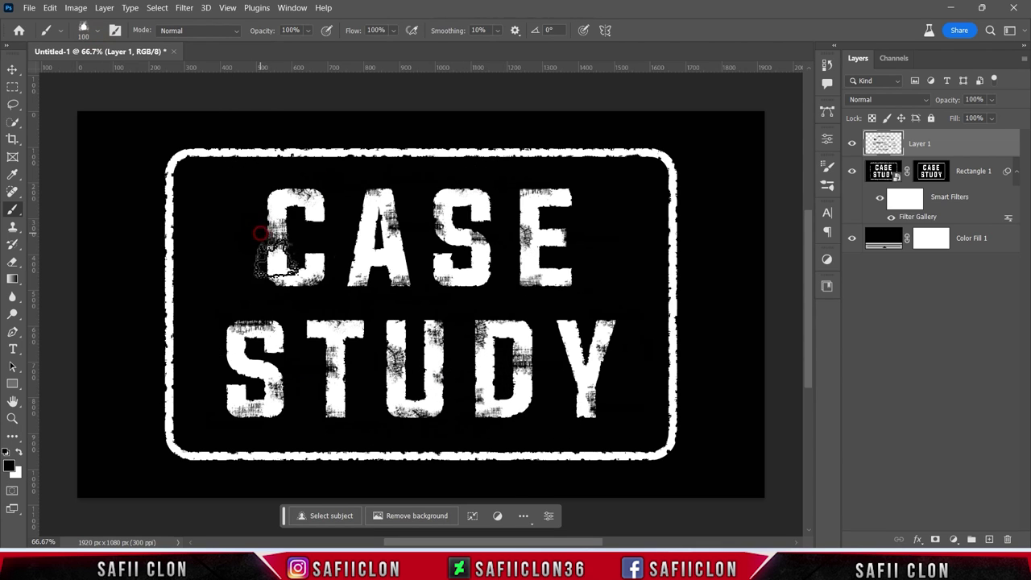
{"action": "key", "text": "bracketleft"}
{"action": "left_click", "coordinate": [367, 321]}
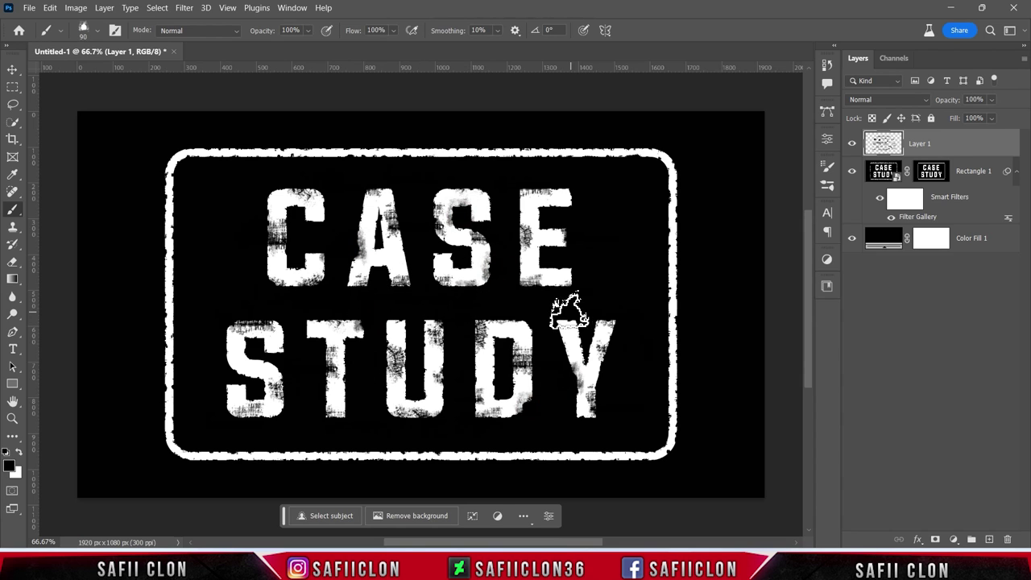
{"action": "left_click_drag", "start_coordinate": [216, 385], "coordinate": [388, 409]}
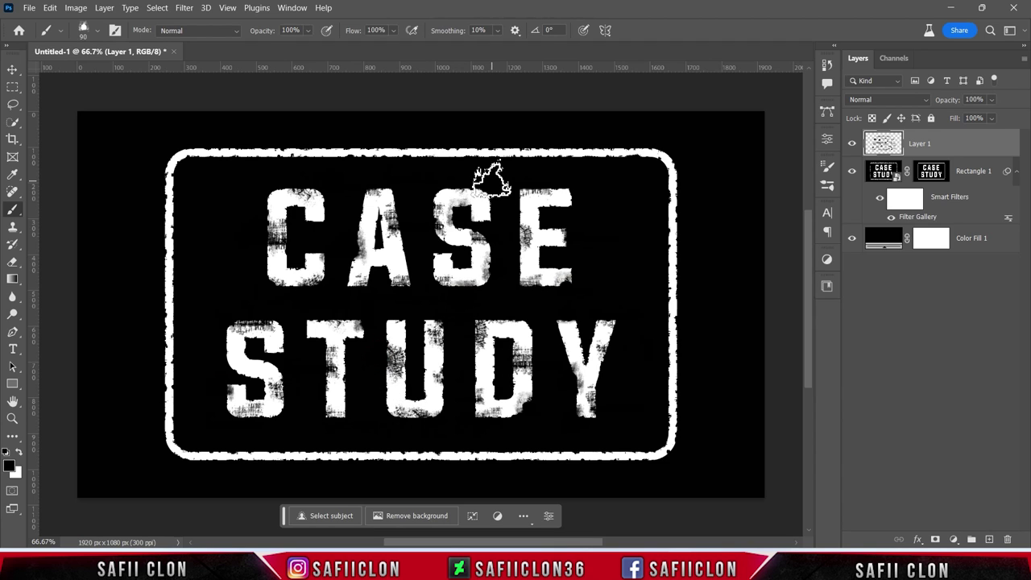
{"action": "left_click", "coordinate": [605, 155]}
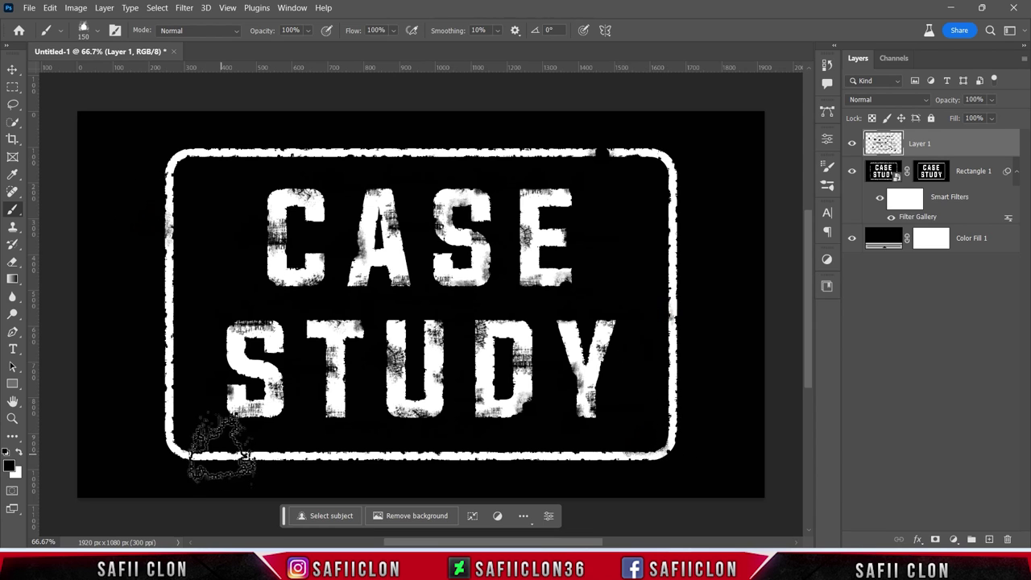
Enlarge the brush and pick a different grunge brush preset
{"action": "key", "text": "bracketright"}
{"action": "key", "text": "bracketright"}
{"action": "key", "text": "bracketright"}
{"action": "key", "text": "bracketright"}
{"action": "key", "text": "bracketright"}
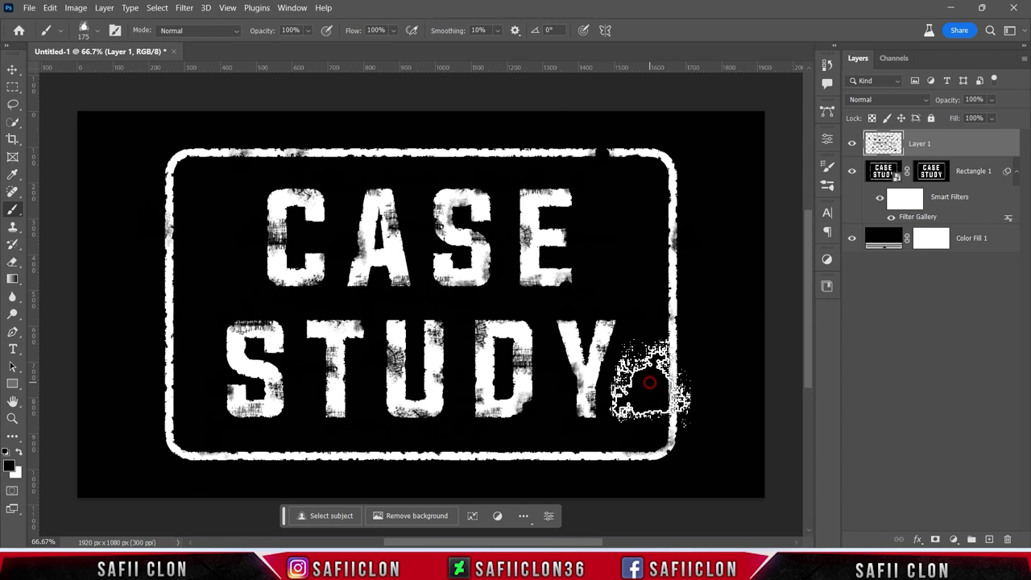
{"action": "left_click", "coordinate": [88, 30]}
{"action": "left_click", "coordinate": [81, 364]}
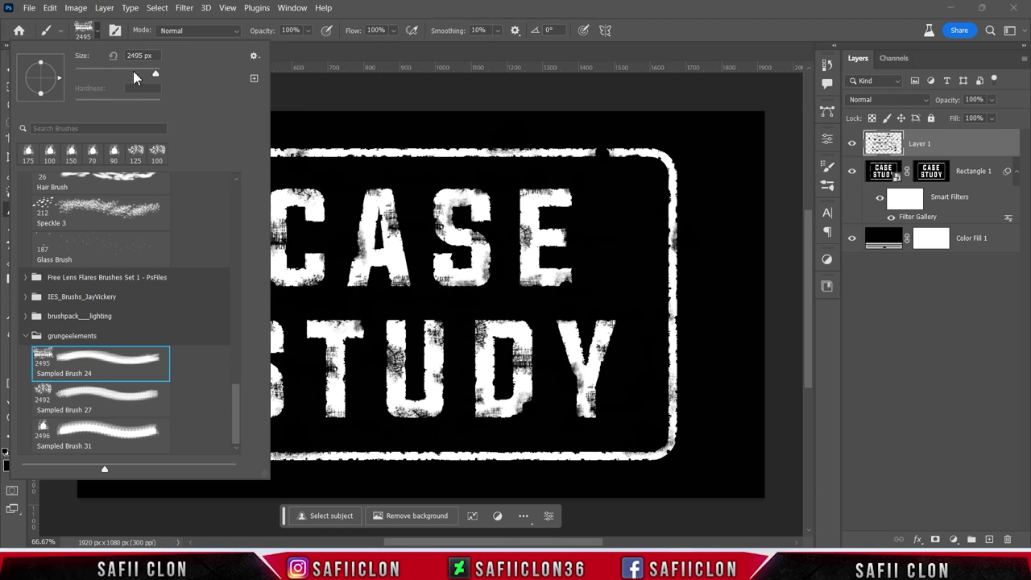
Compare the stamp with Layer 1 hidden and shown, then select Layer 1 through Color Fill 1
{"action": "left_click", "coordinate": [84, 32]}
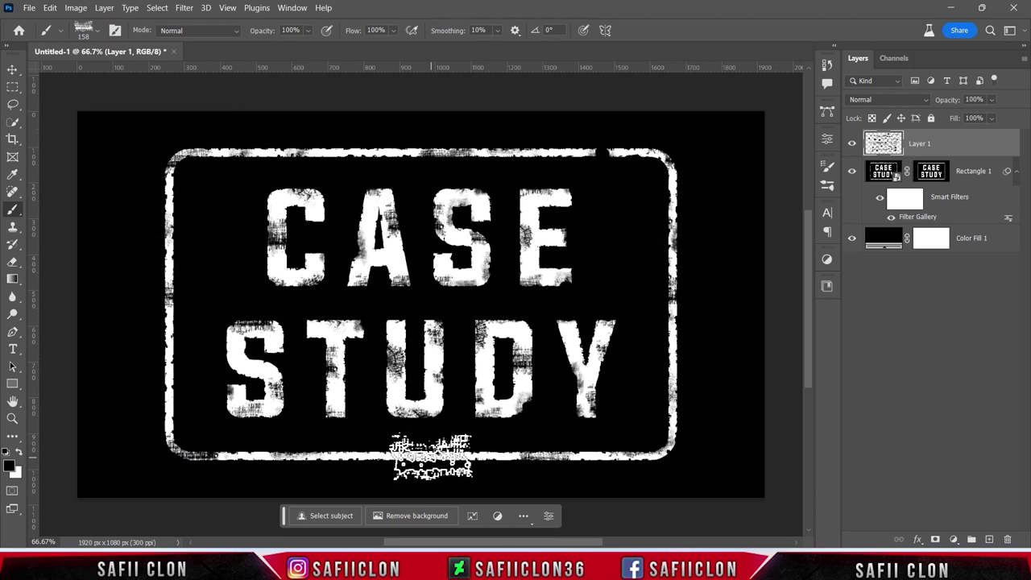
{"action": "left_click", "coordinate": [851, 145]}
{"action": "left_click", "coordinate": [852, 145]}
{"action": "left_click", "coordinate": [851, 145]}
{"action": "left_click", "coordinate": [851, 145]}
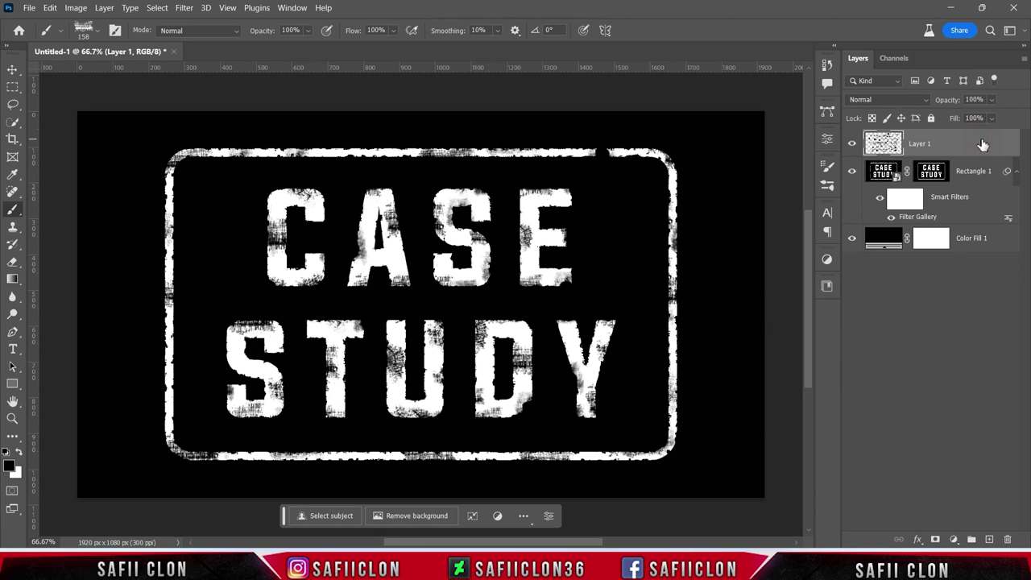
{"action": "left_click", "coordinate": [990, 239], "text": "shift"}
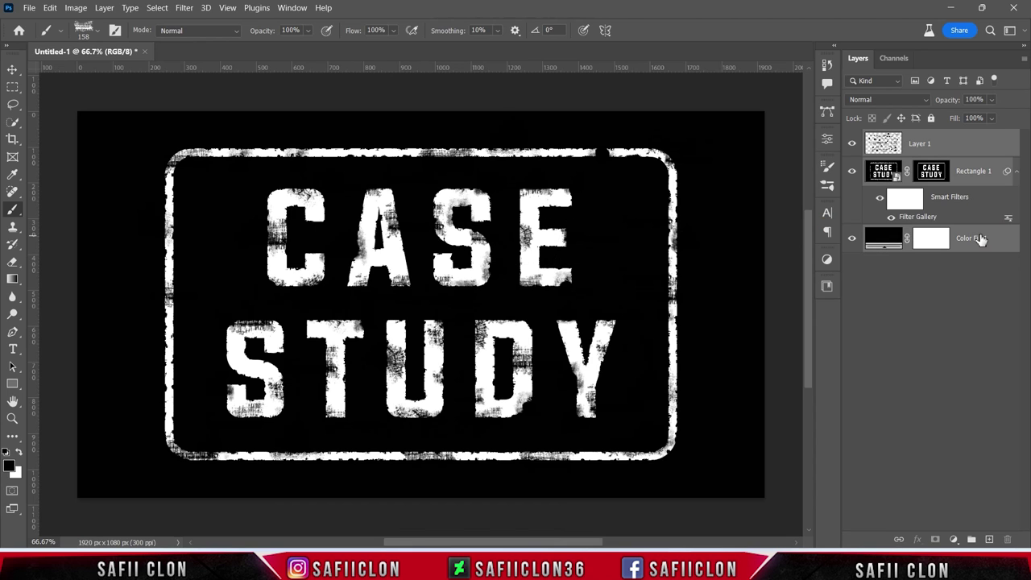
{"action": "right_click", "coordinate": [981, 238]}
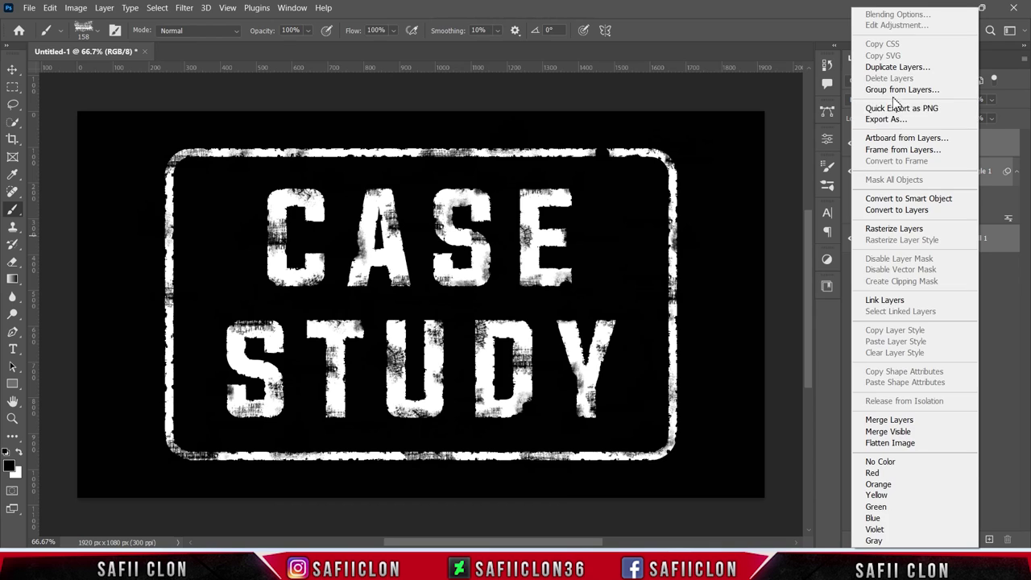
Group the three stamp layers into Group 1 and load the RGB channel as a selection
{"action": "left_click", "coordinate": [896, 91]}
{"action": "left_click", "coordinate": [622, 168]}
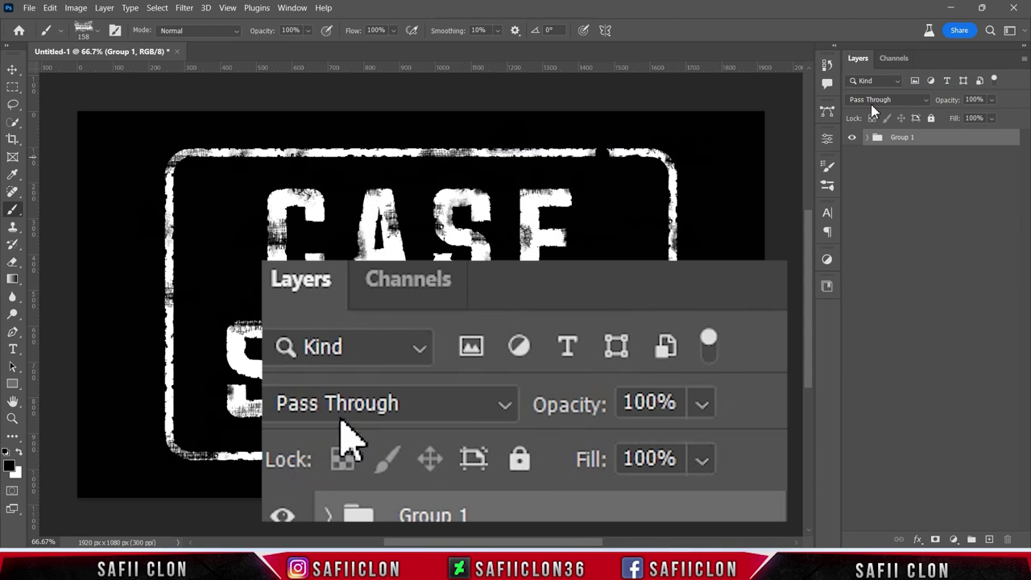
{"action": "left_click", "coordinate": [892, 58]}
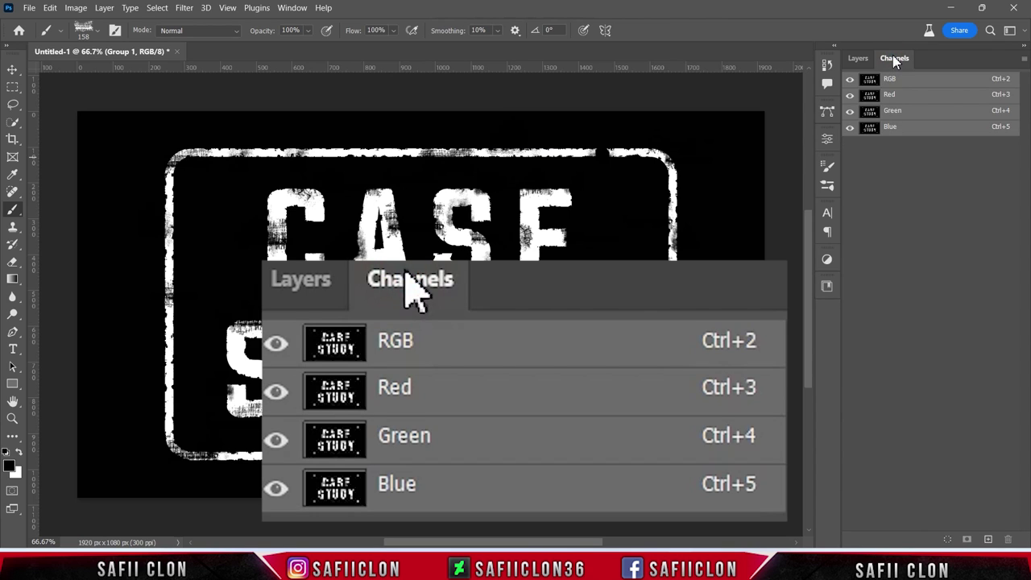
{"action": "left_click_drag", "start_coordinate": [870, 82], "coordinate": [872, 87]}
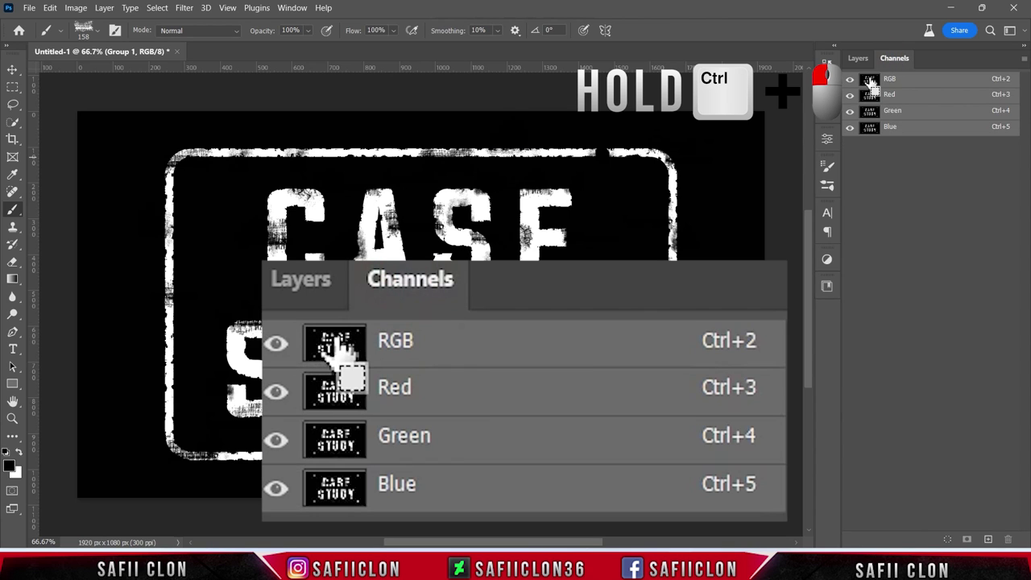
{"action": "left_click", "coordinate": [869, 81], "text": "ctrl"}
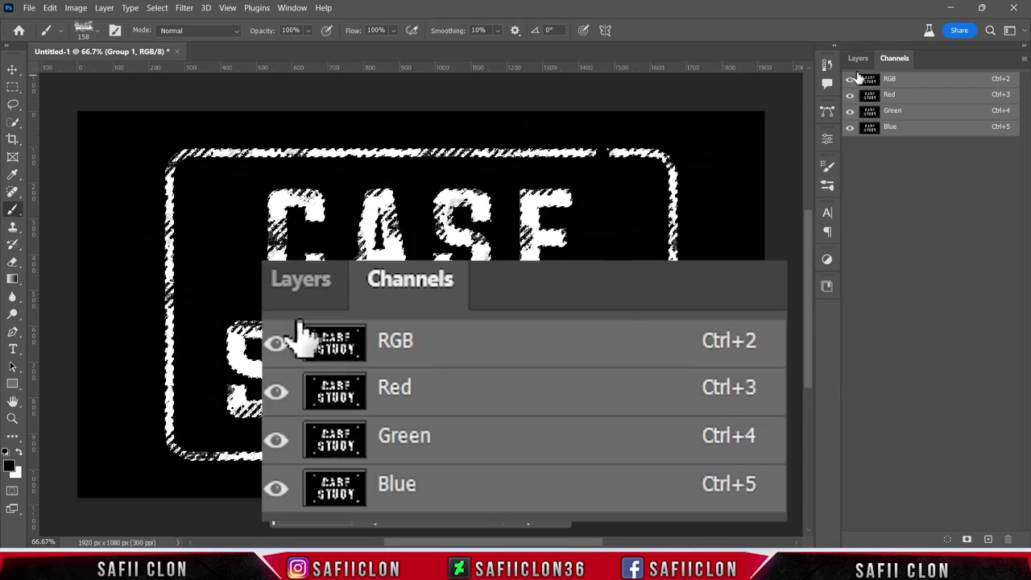
{"action": "left_click", "coordinate": [859, 59]}
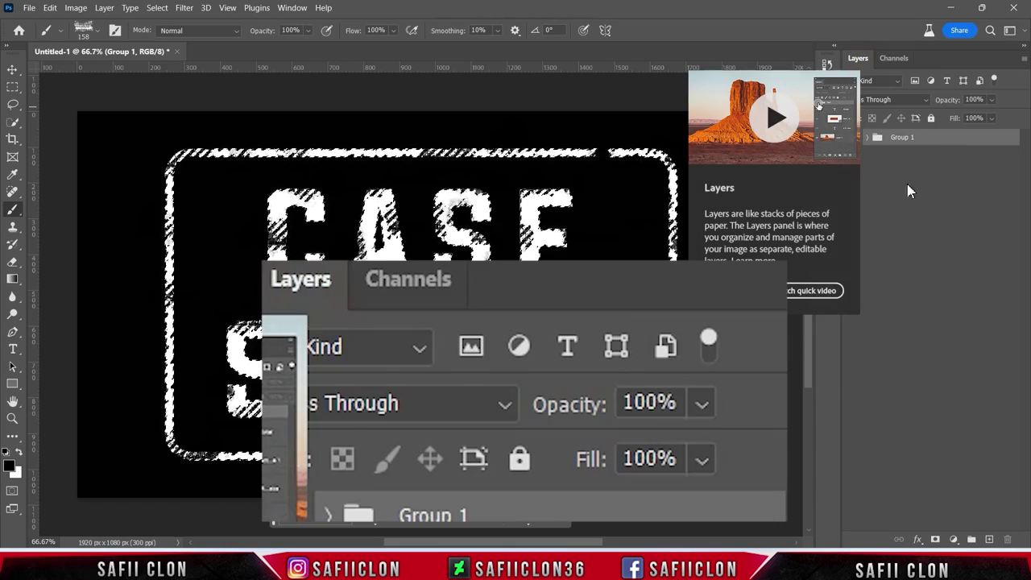
{"action": "left_click", "coordinate": [953, 539]}
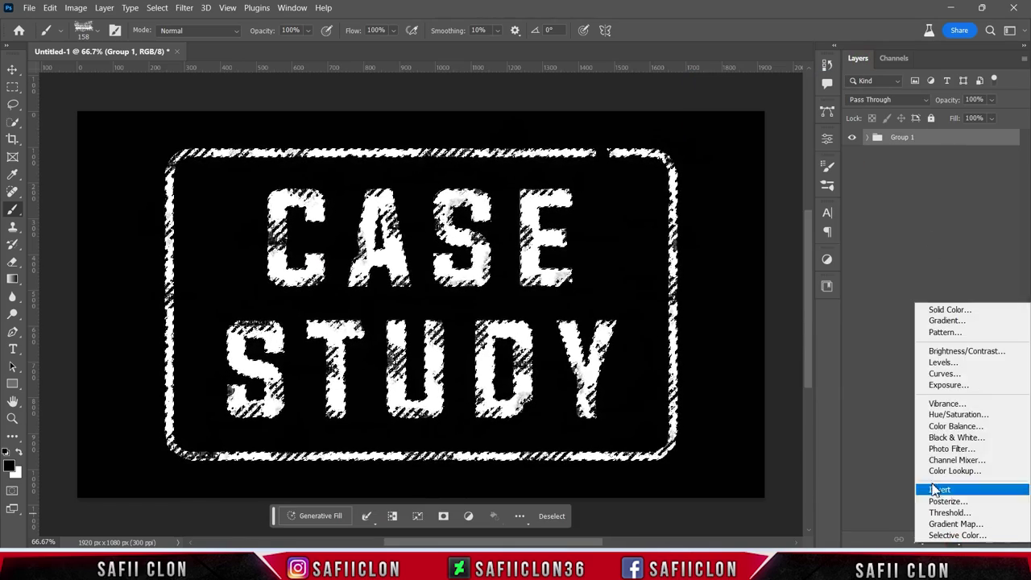
Add a #ff0000 Solid Color fill layer from the selection and hide Group 1
{"action": "left_click", "coordinate": [944, 311]}
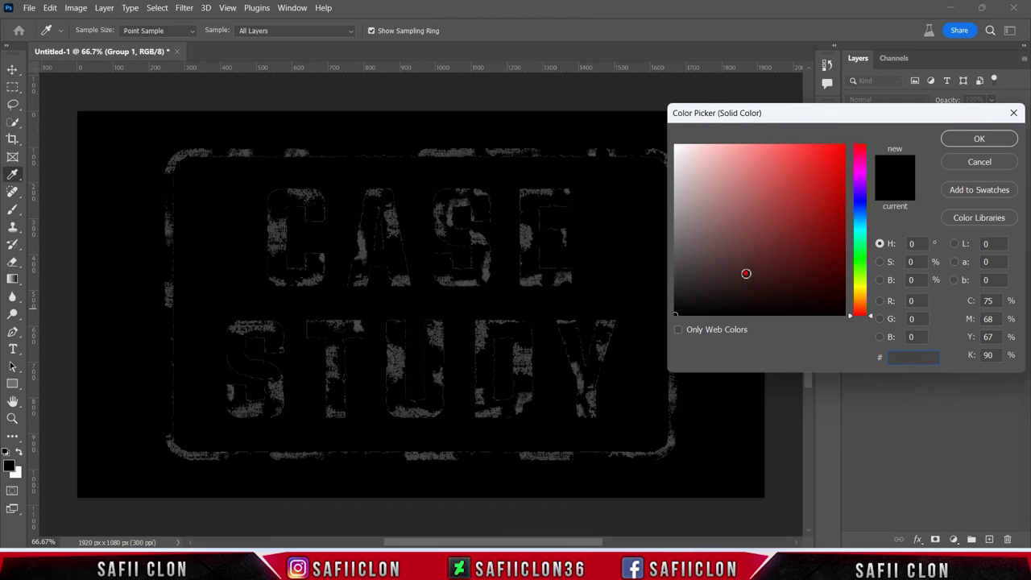
{"action": "left_click_drag", "start_coordinate": [747, 276], "coordinate": [854, 124]}
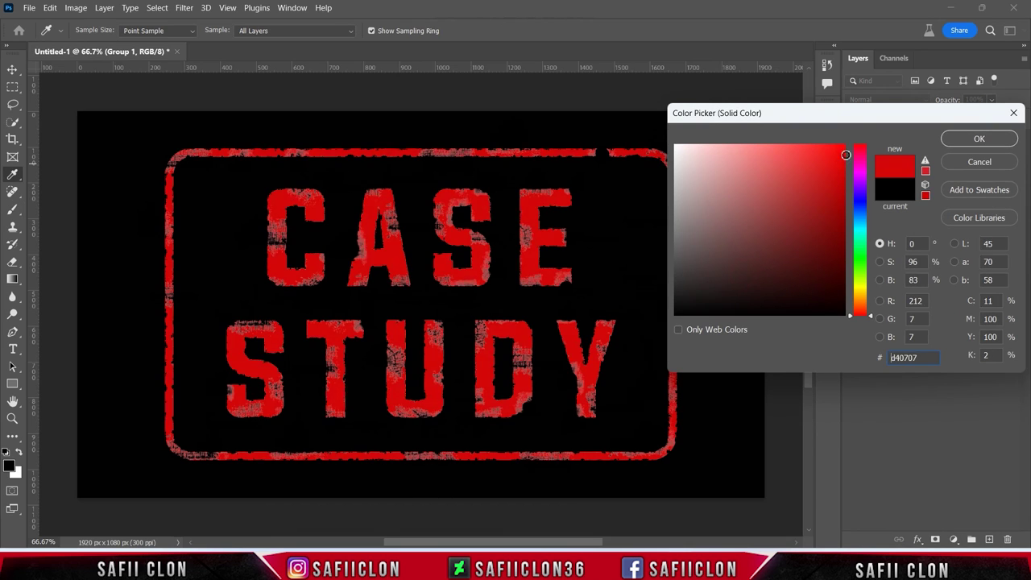
{"action": "left_click", "coordinate": [981, 140]}
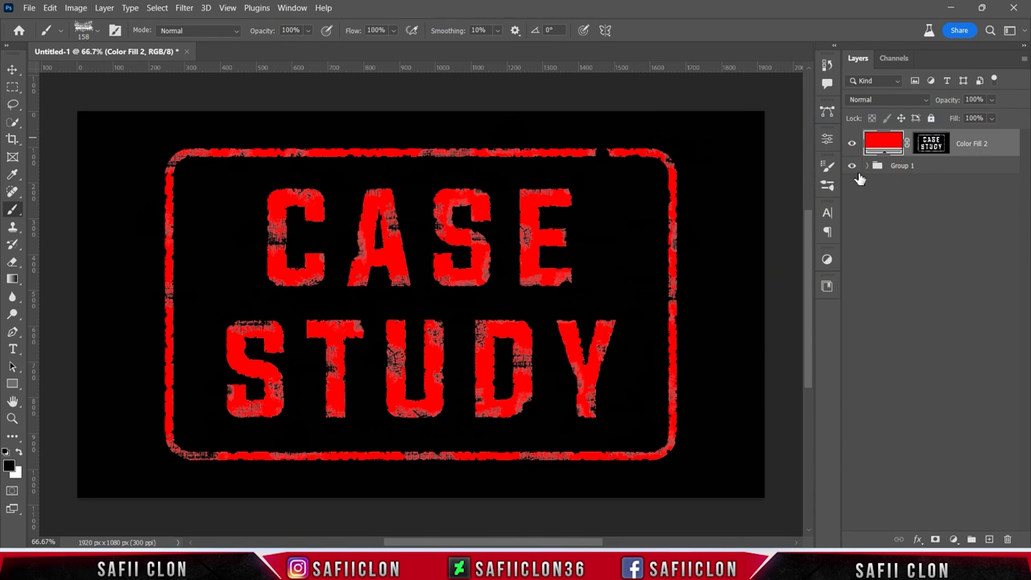
{"action": "left_click", "coordinate": [853, 165]}
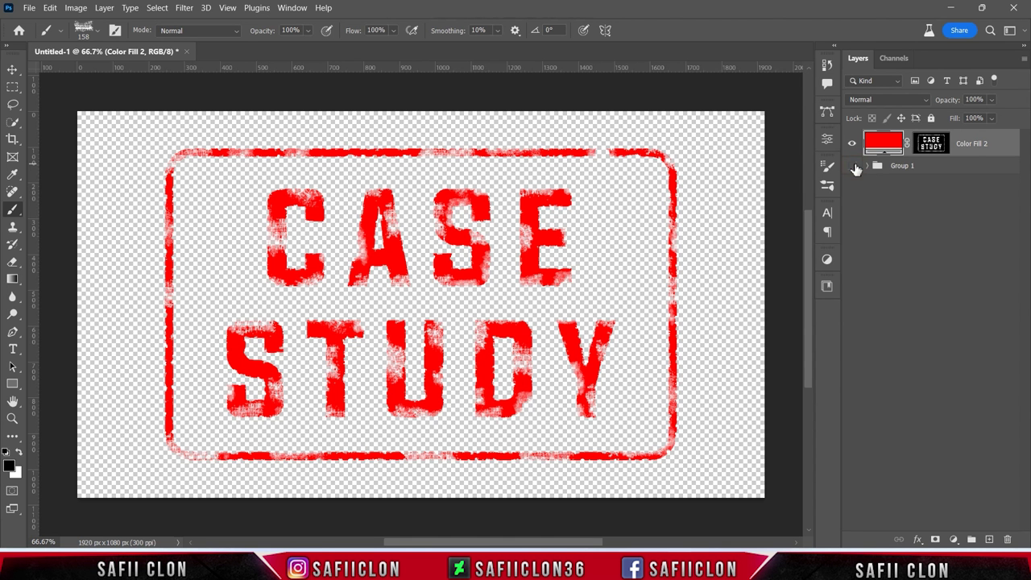
{"action": "left_click", "coordinate": [853, 145]}
{"action": "left_click", "coordinate": [853, 145]}
Open the pink envelopes JPG from the Stamp Effect folder
{"action": "left_click", "coordinate": [853, 145]}
{"action": "left_click", "coordinate": [853, 145]}
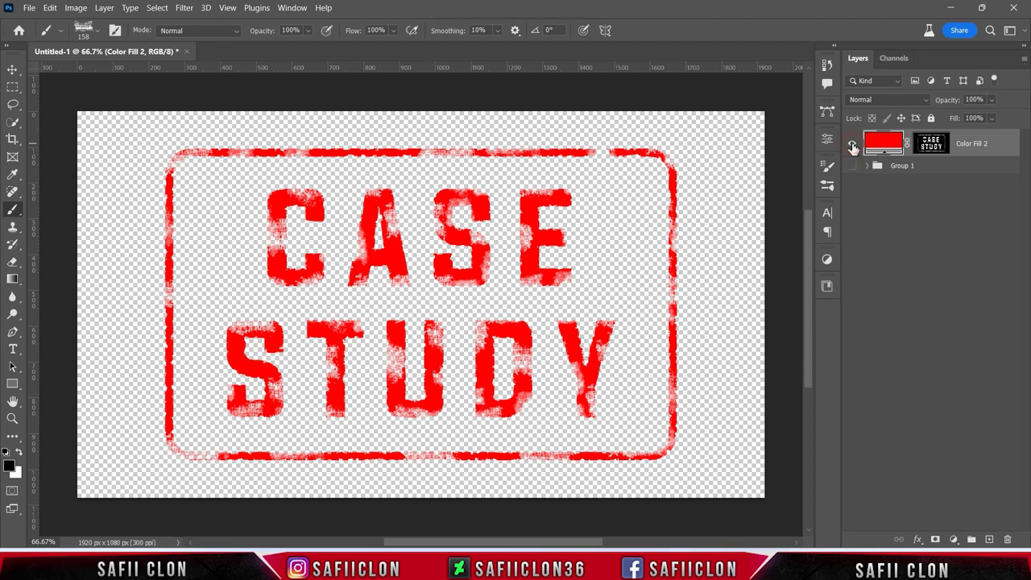
{"action": "left_click", "coordinate": [29, 11]}
{"action": "left_click", "coordinate": [49, 33]}
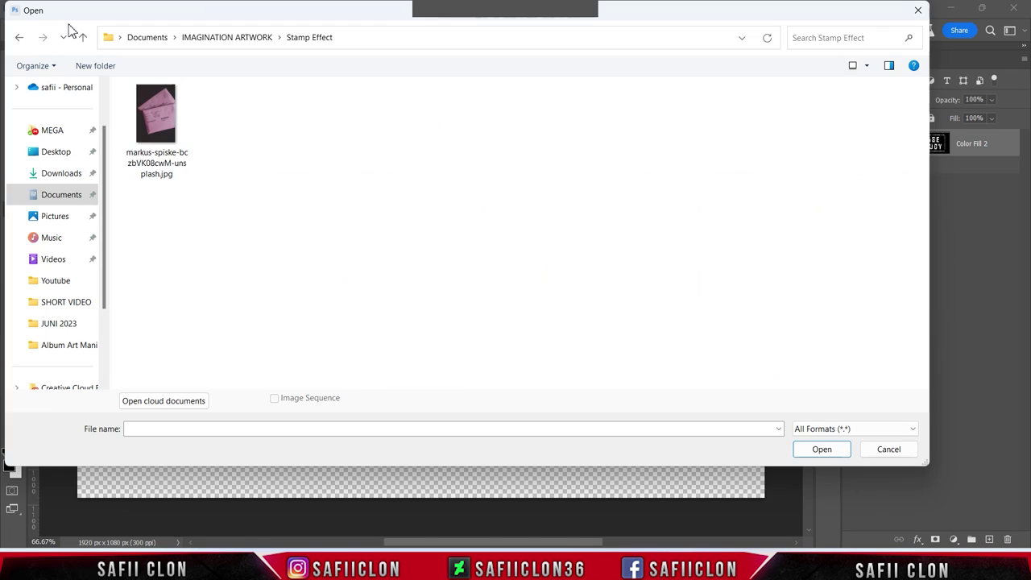
{"action": "left_click", "coordinate": [179, 120]}
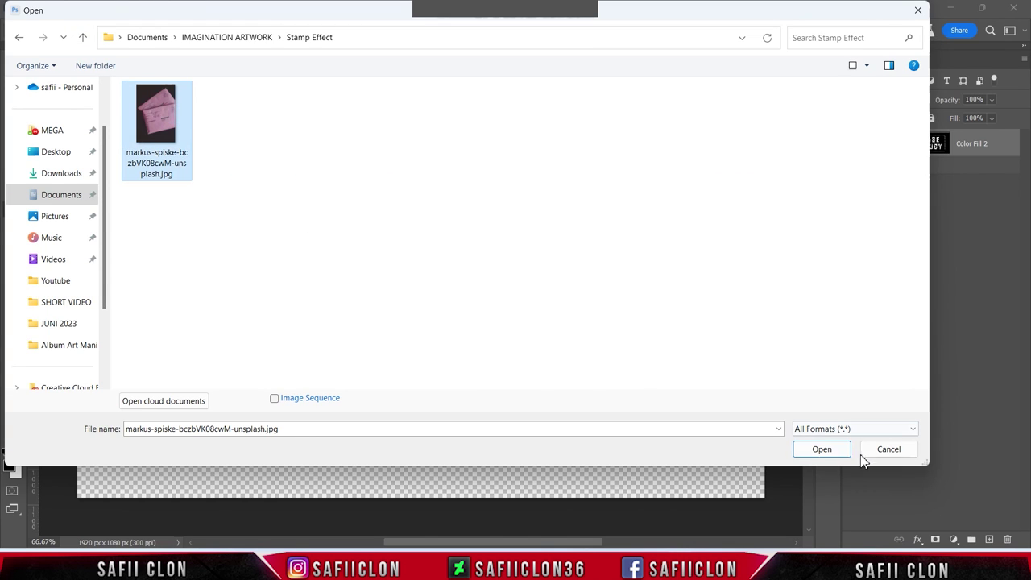
{"action": "left_click", "coordinate": [822, 448]}
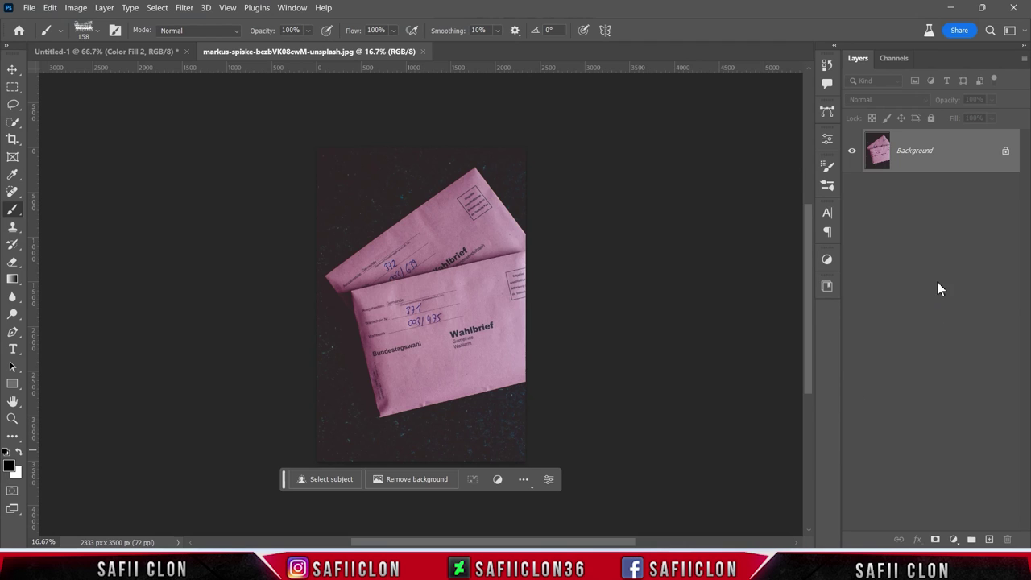
Unlock the photo's background layer and drag the red stamp layer into the envelopes photo
{"action": "left_click", "coordinate": [1007, 153]}
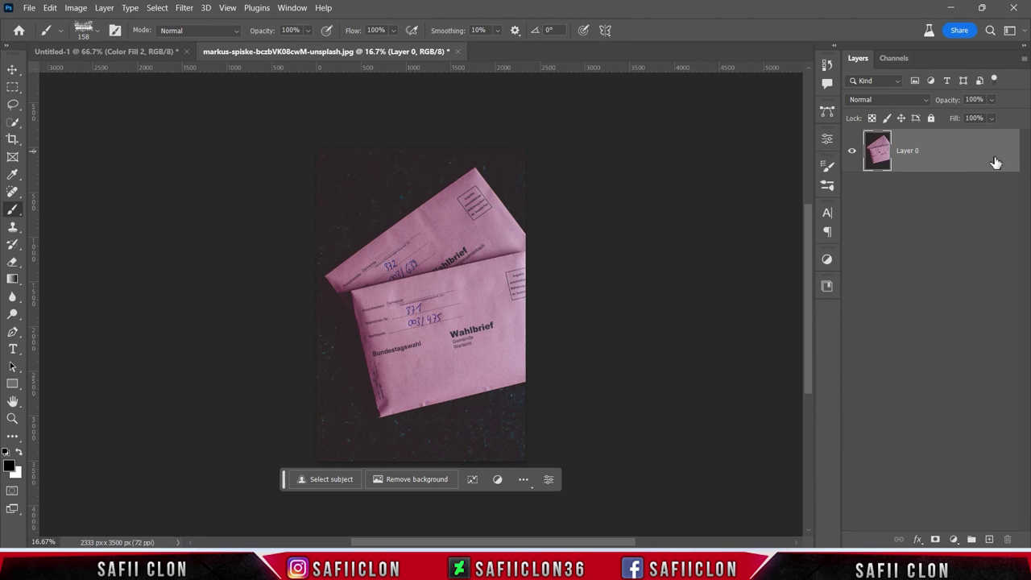
{"action": "left_click", "coordinate": [105, 53]}
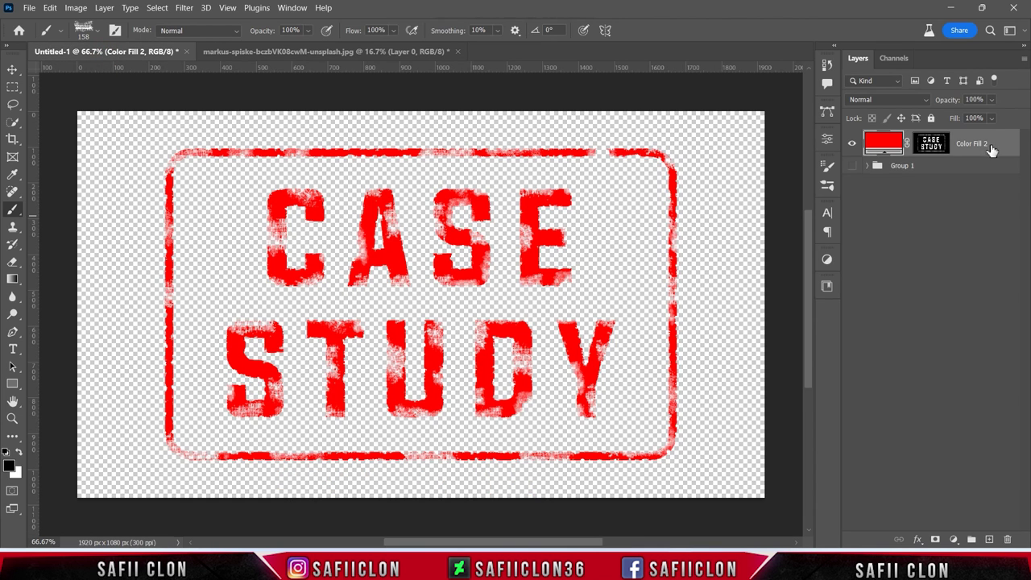
{"action": "left_click_drag", "start_coordinate": [994, 143], "coordinate": [310, 49]}
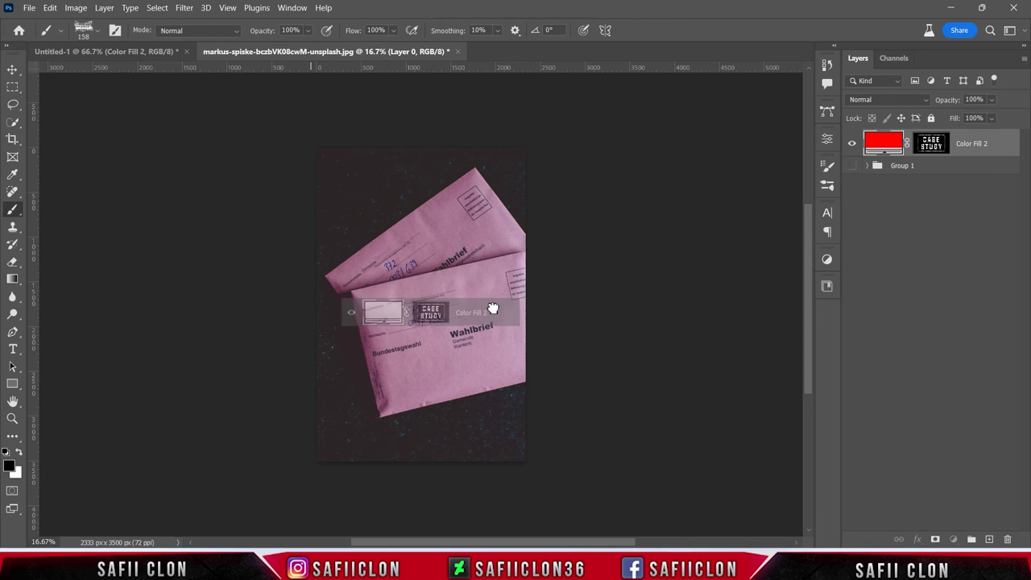
{"action": "left_click_drag", "start_coordinate": [310, 48], "coordinate": [493, 308]}
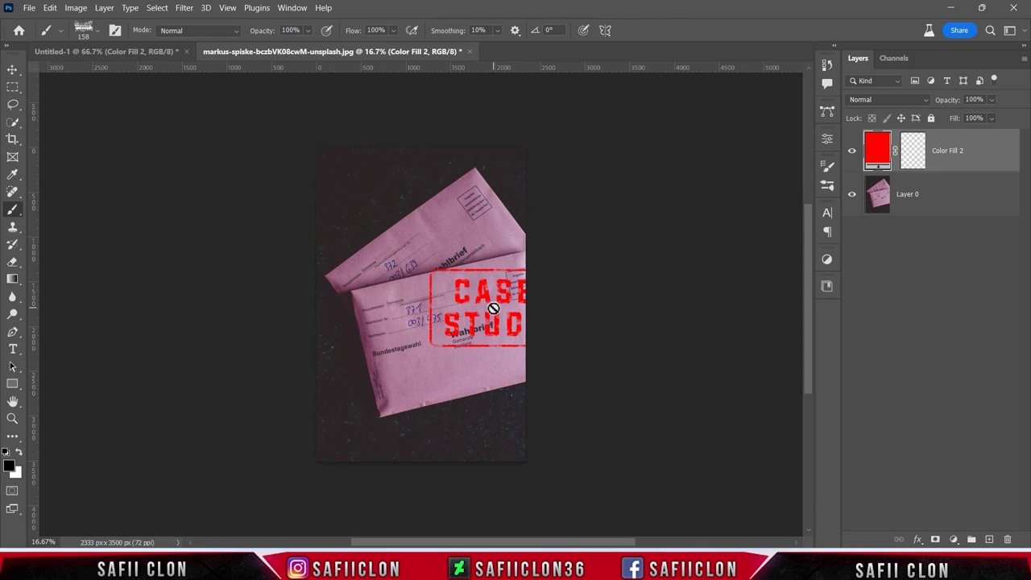
Transform the stamp onto the front envelope, rotated about −36° and scaled to about 75%
{"action": "key", "text": "ctrl+t"}
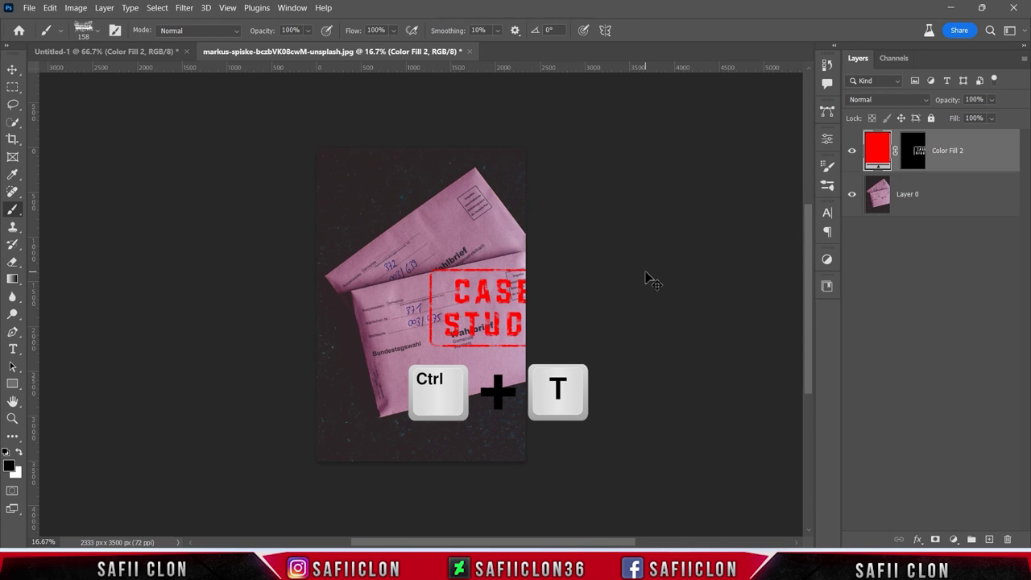
{"action": "left_click_drag", "start_coordinate": [492, 310], "coordinate": [439, 354]}
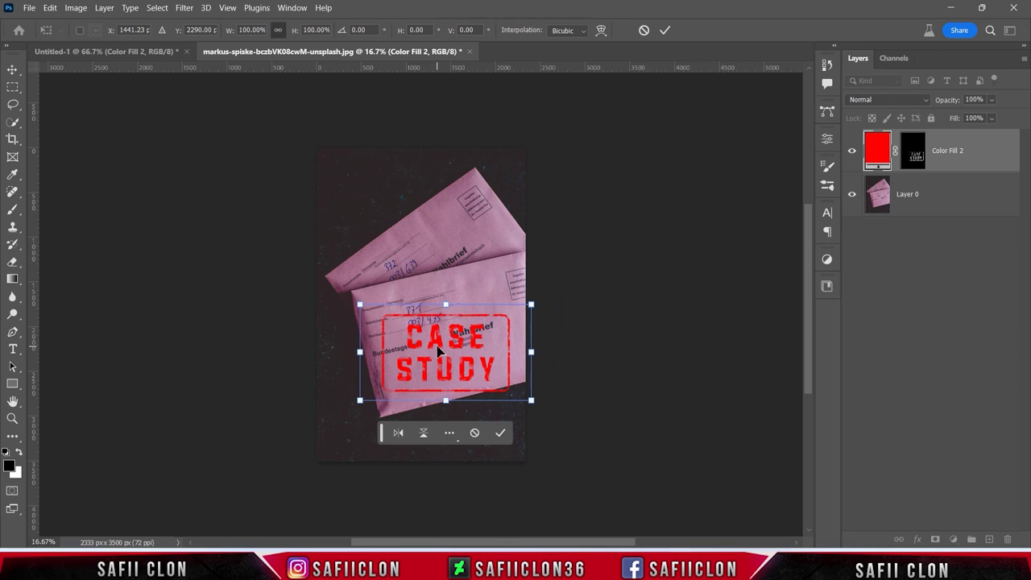
{"action": "key", "text": "ctrl+plus"}
{"action": "key", "text": "ctrl+plus"}
{"action": "mouse_move", "coordinate": [644, 306]}
{"action": "left_mouse_down"}
{"action": "mouse_move", "coordinate": [636, 242]}
{"action": "mouse_move", "coordinate": [597, 264]}
{"action": "mouse_move", "coordinate": [556, 214]}
{"action": "left_mouse_up"}
{"action": "left_click_drag", "start_coordinate": [517, 353], "coordinate": [571, 385]}
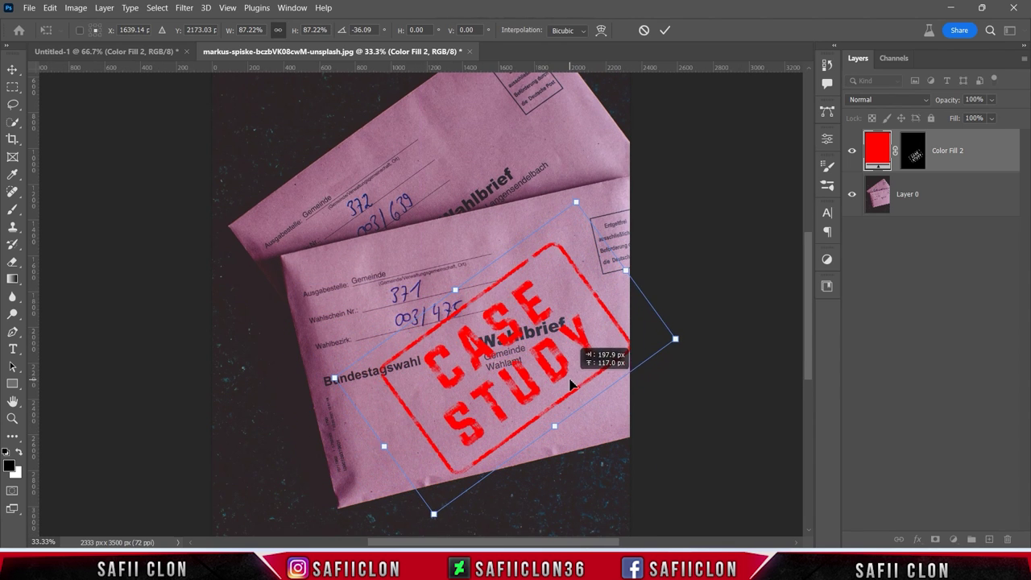
{"action": "left_click_drag", "start_coordinate": [576, 202], "coordinate": [560, 234]}
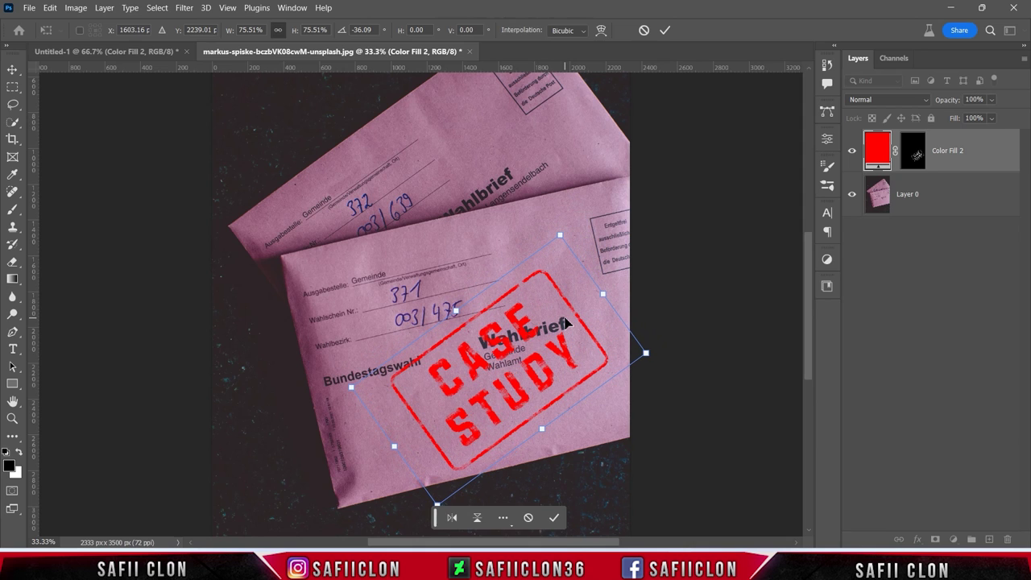
{"action": "left_click", "coordinate": [664, 31]}
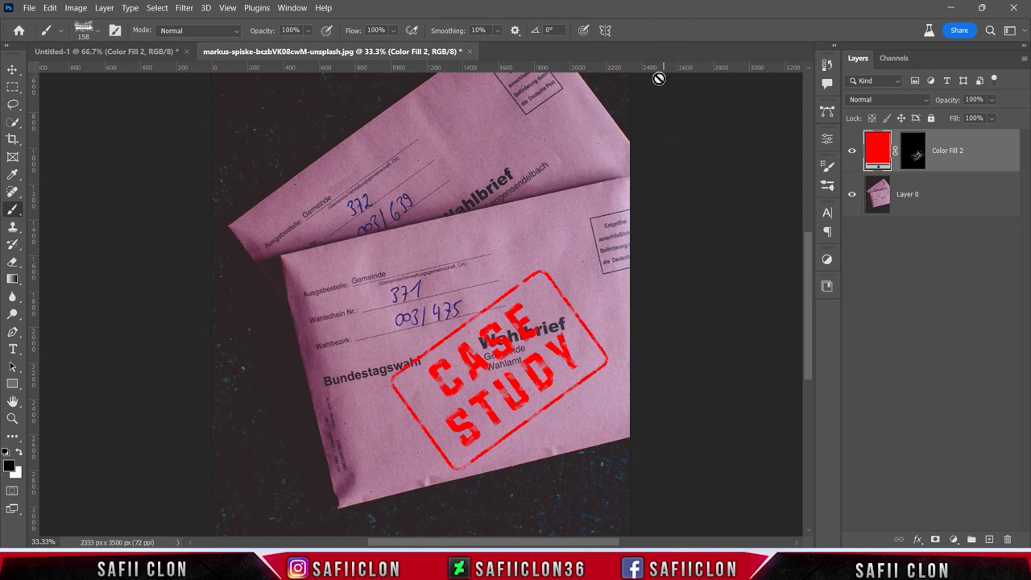
Set Color Fill 2's blend mode to Multiply and open its blending options
{"action": "left_click", "coordinate": [899, 97]}
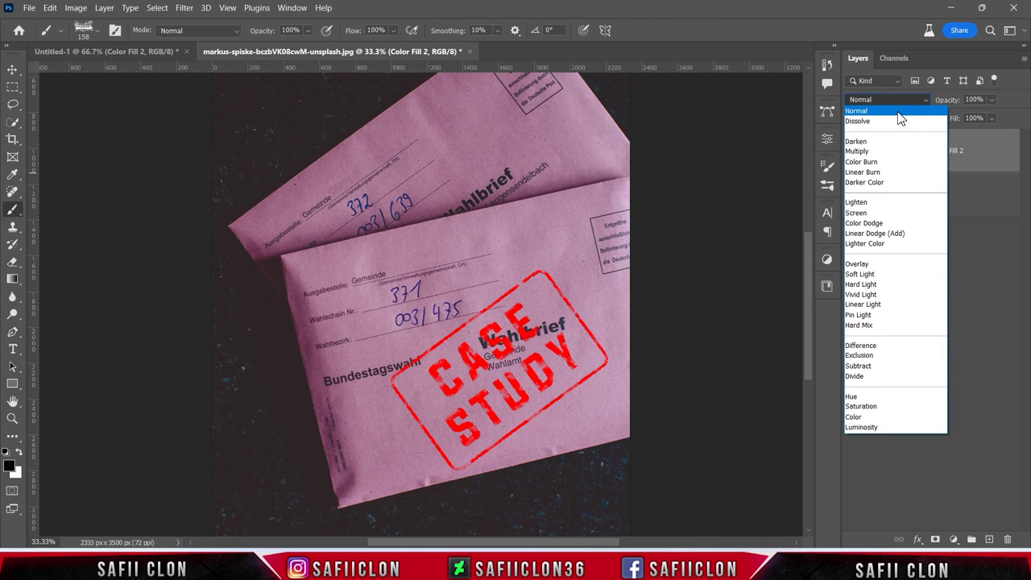
{"action": "left_click", "coordinate": [884, 153]}
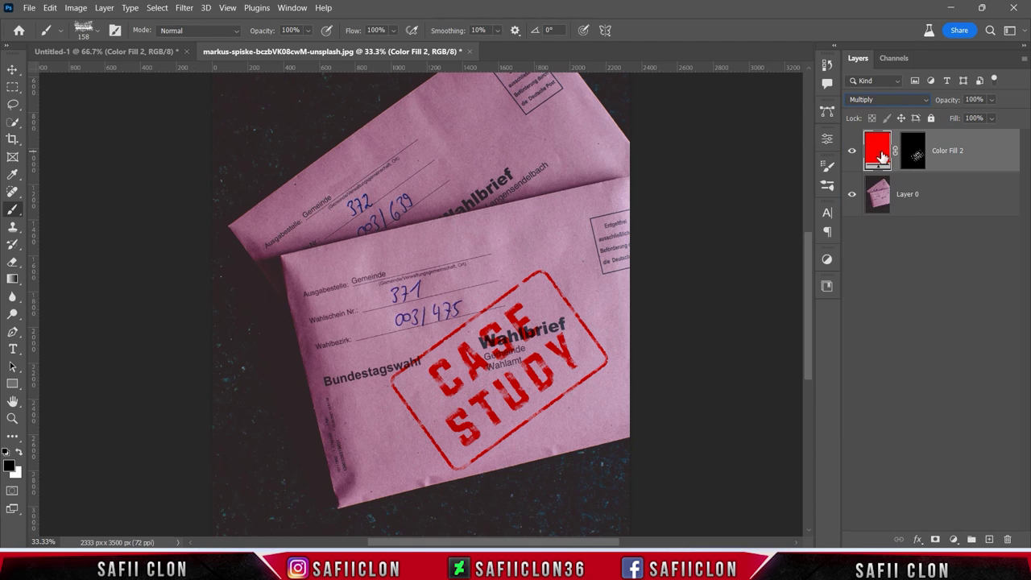
{"action": "right_click", "coordinate": [981, 146]}
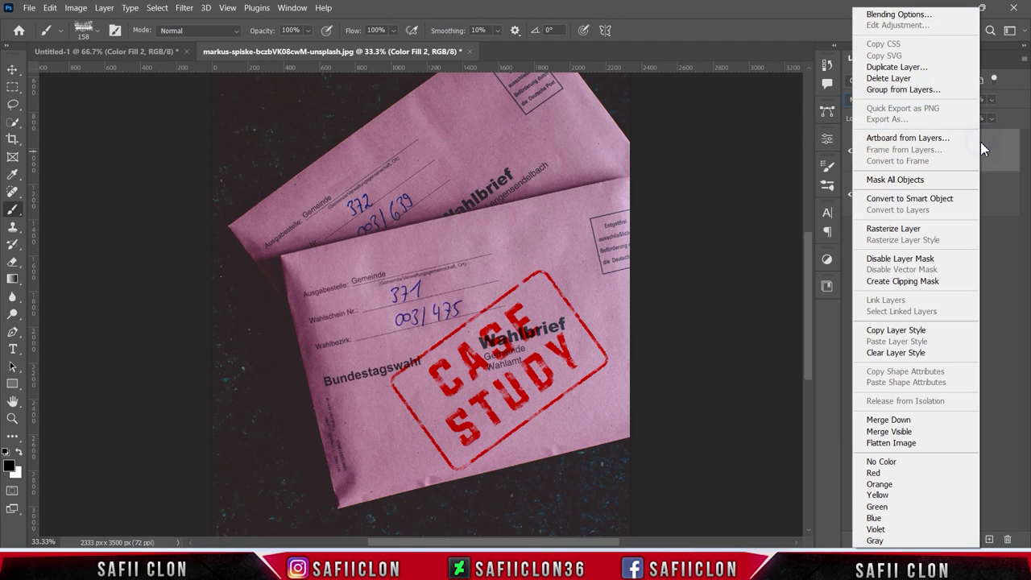
{"action": "left_click", "coordinate": [890, 16]}
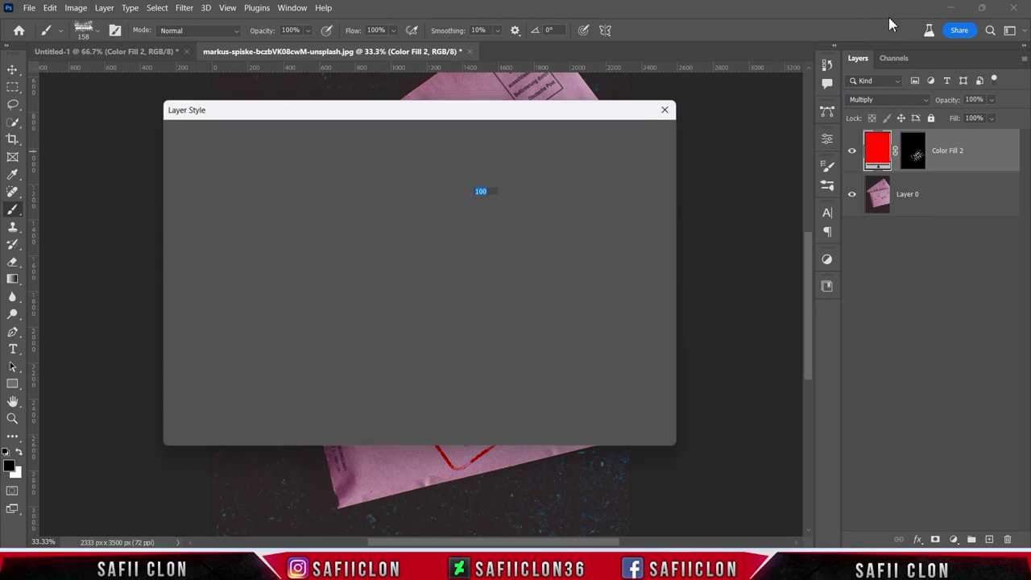
Move the Layer Style dialog aside and zoom in to view the stamp on the envelope
{"action": "left_click_drag", "start_coordinate": [307, 111], "coordinate": [754, 123]}
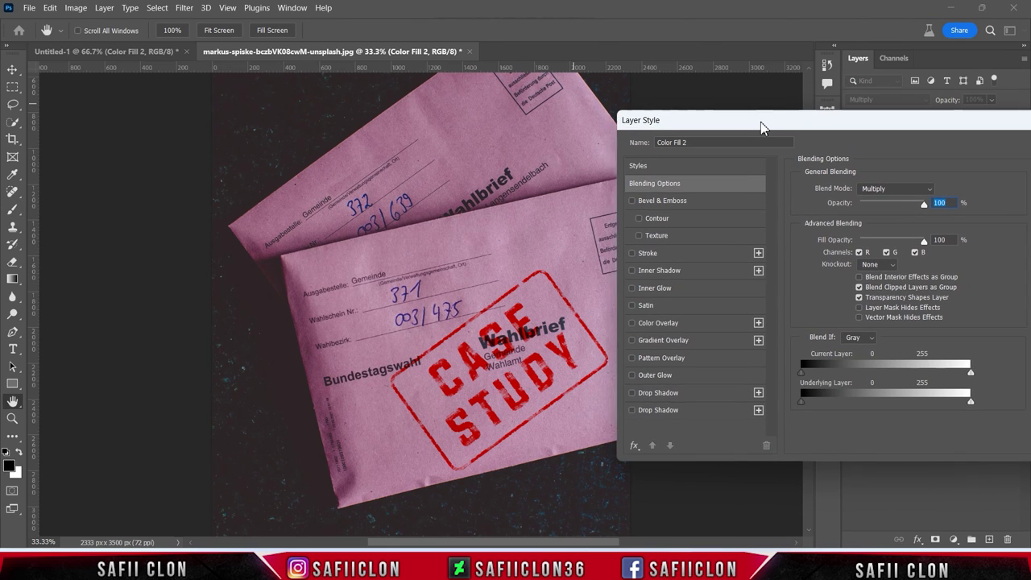
{"action": "key", "text": "ctrl+plus"}
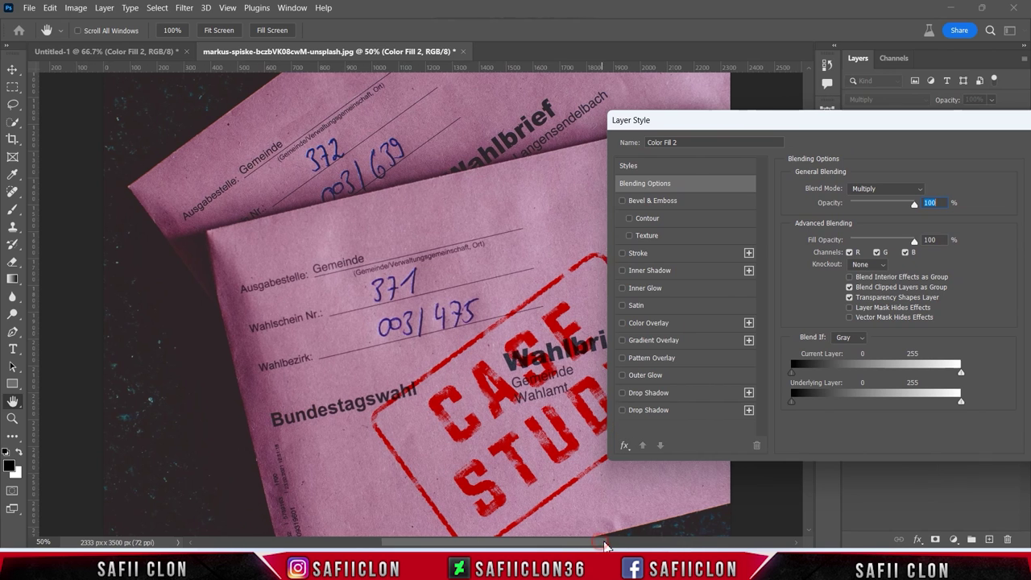
{"action": "left_click_drag", "start_coordinate": [606, 542], "coordinate": [651, 542]}
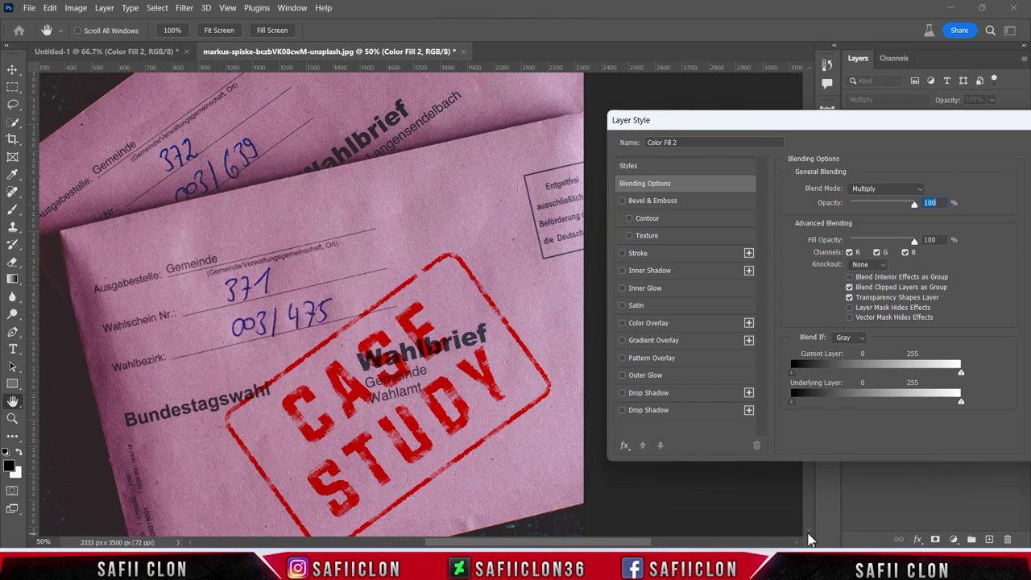
{"action": "left_click", "coordinate": [810, 534]}
{"action": "left_click", "coordinate": [809, 534]}
{"action": "scroll", "coordinate": [808, 537], "scroll_direction": "down", "scroll_amount": 2}
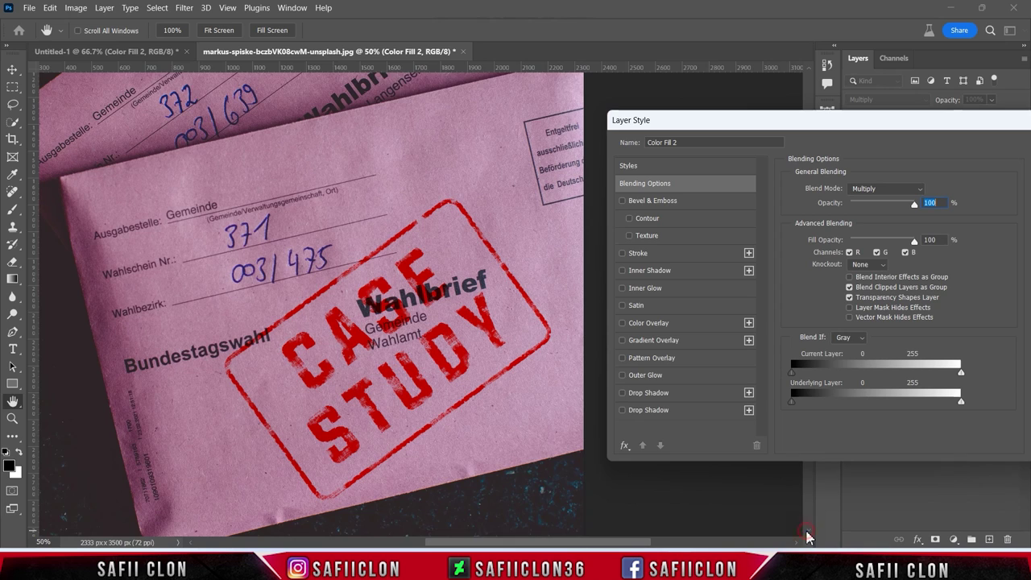
{"action": "scroll", "coordinate": [808, 537], "scroll_direction": "down", "scroll_amount": 1}
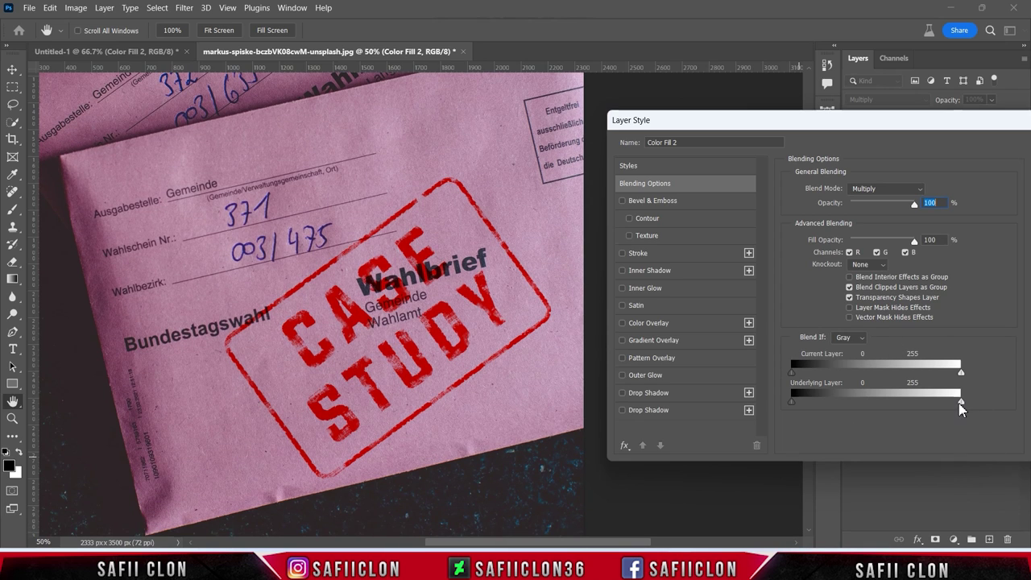
Split the Underlying Layer Blend If white slider to 128/202 and apply it
{"action": "key", "text": "alt"}
{"action": "left_click_drag", "start_coordinate": [960, 405], "coordinate": [888, 407]}
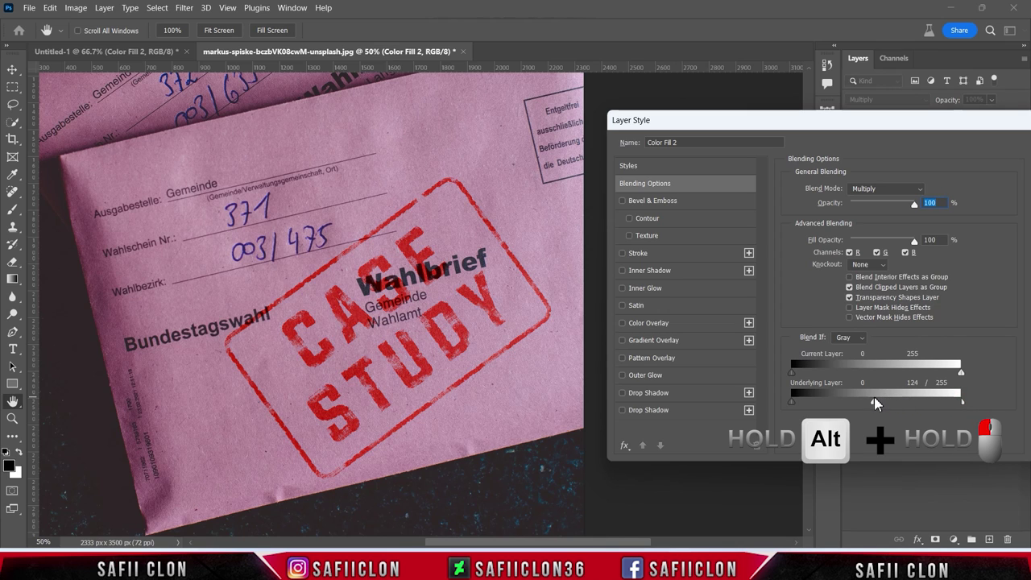
{"action": "left_click_drag", "start_coordinate": [879, 404], "coordinate": [878, 404]}
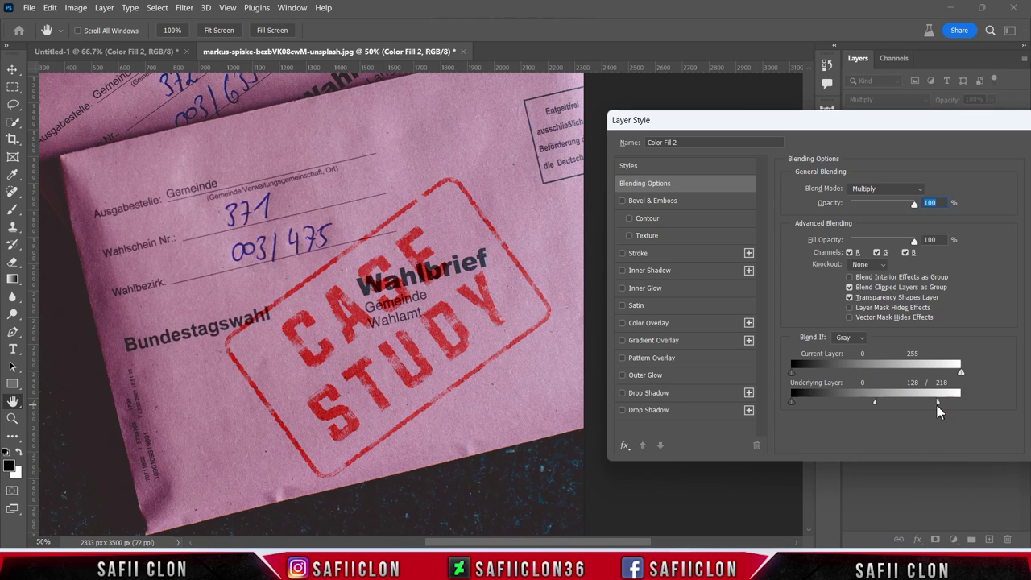
{"action": "left_click_drag", "start_coordinate": [938, 411], "coordinate": [923, 414]}
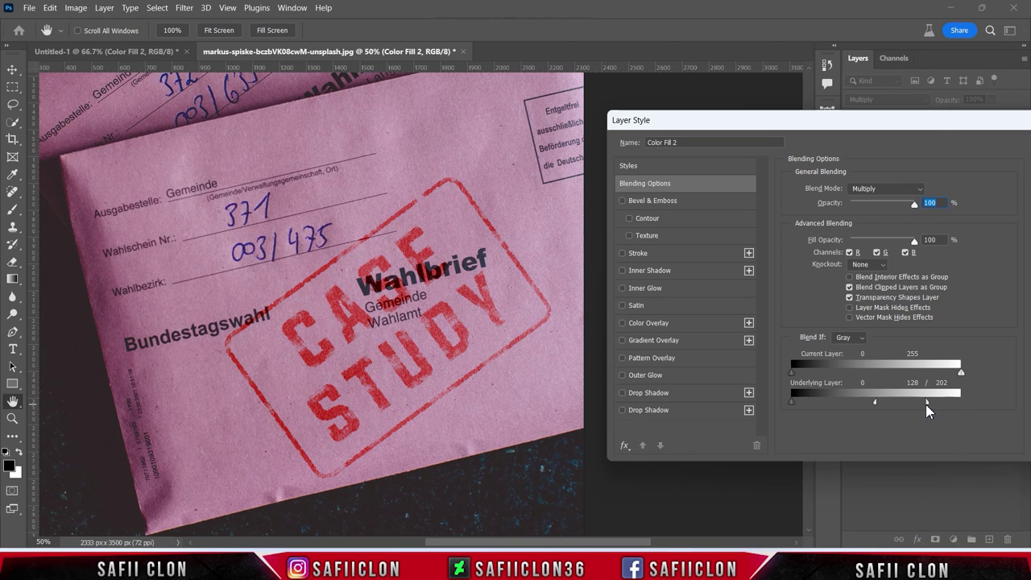
{"action": "left_click_drag", "start_coordinate": [951, 133], "coordinate": [614, 133]}
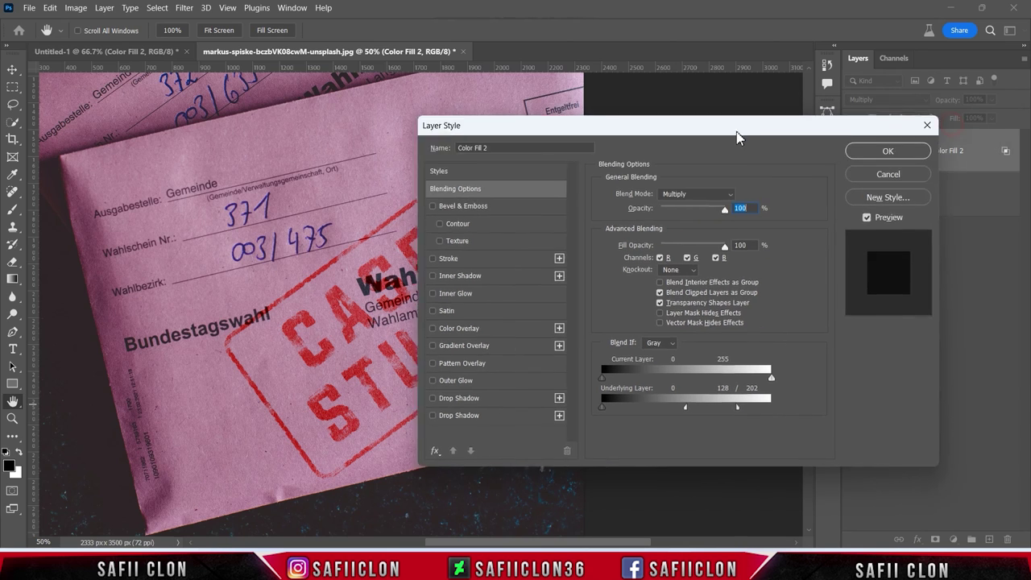
{"action": "left_click", "coordinate": [773, 159]}
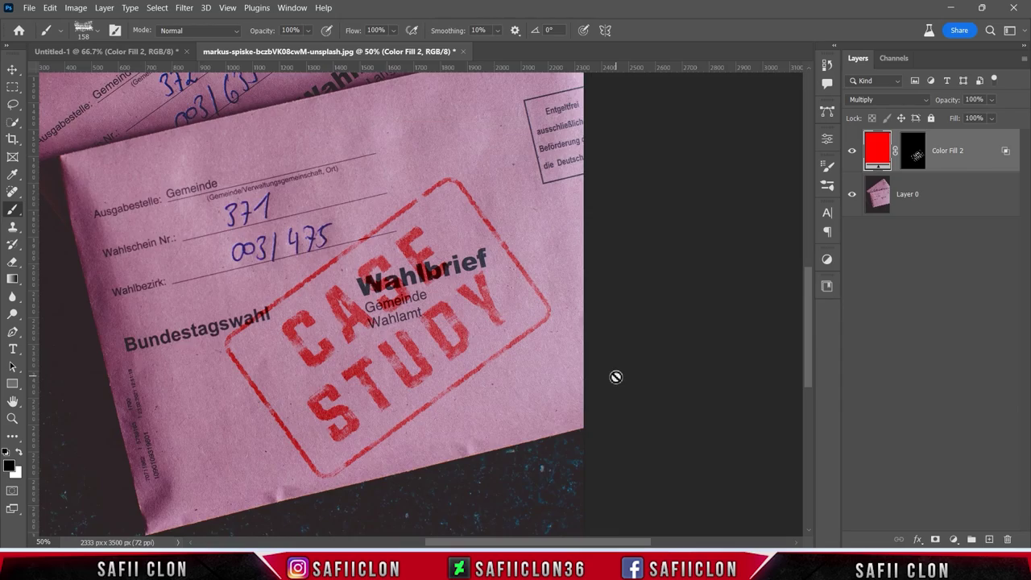
{"action": "key", "text": "ctrl+plus"}
{"action": "key", "text": "ctrl+plus"}
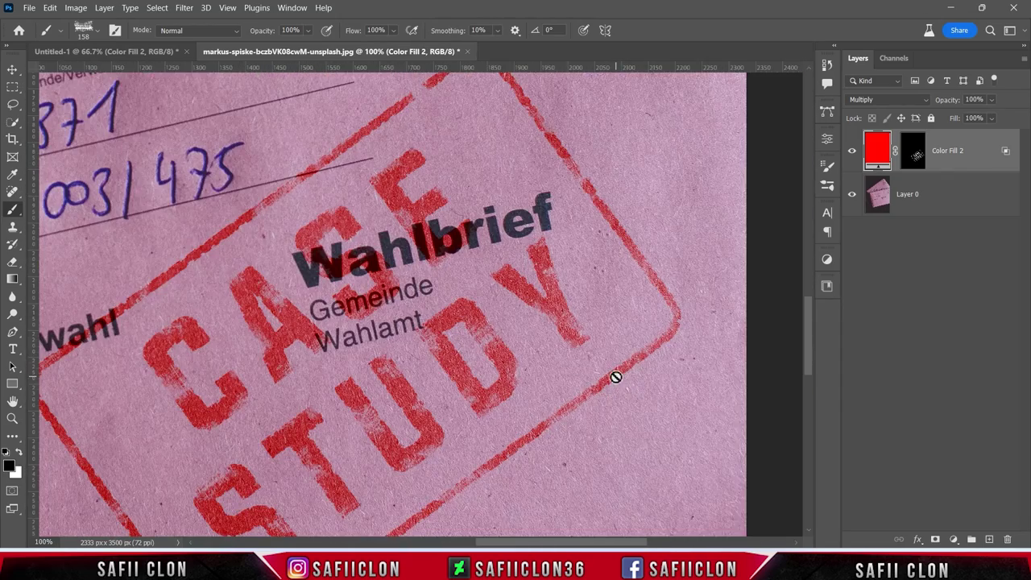
{"action": "scroll", "coordinate": [617, 375], "scroll_direction": "down", "scroll_amount": 3}
{"action": "key", "text": "ctrl+plus"}
{"action": "key", "text": "ctrl+plus"}
{"action": "key", "text": "ctrl+minus"}
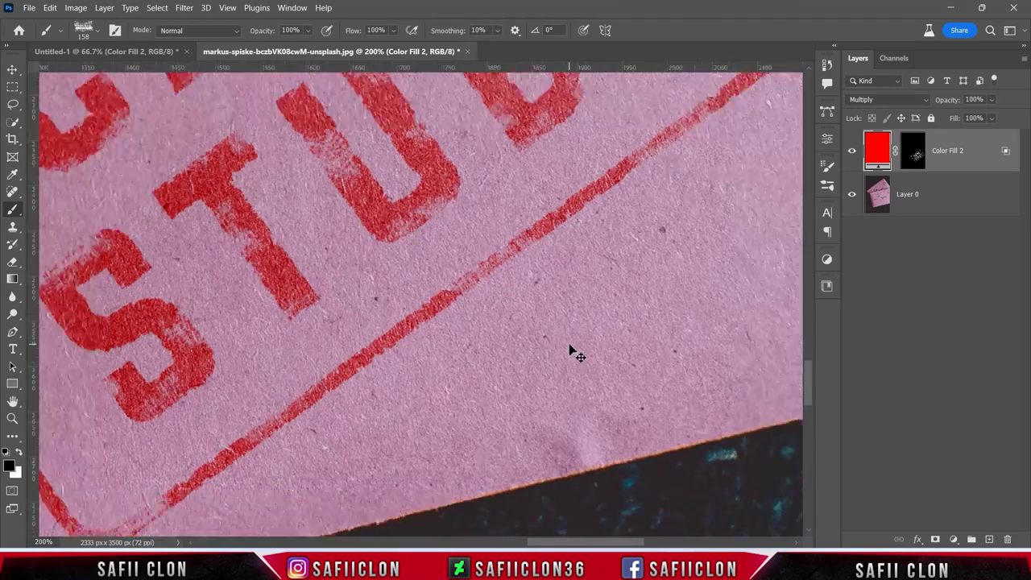
{"action": "key", "text": "ctrl+minus"}
{"action": "key", "text": "ctrl+minus"}
{"action": "key", "text": "ctrl+plus"}
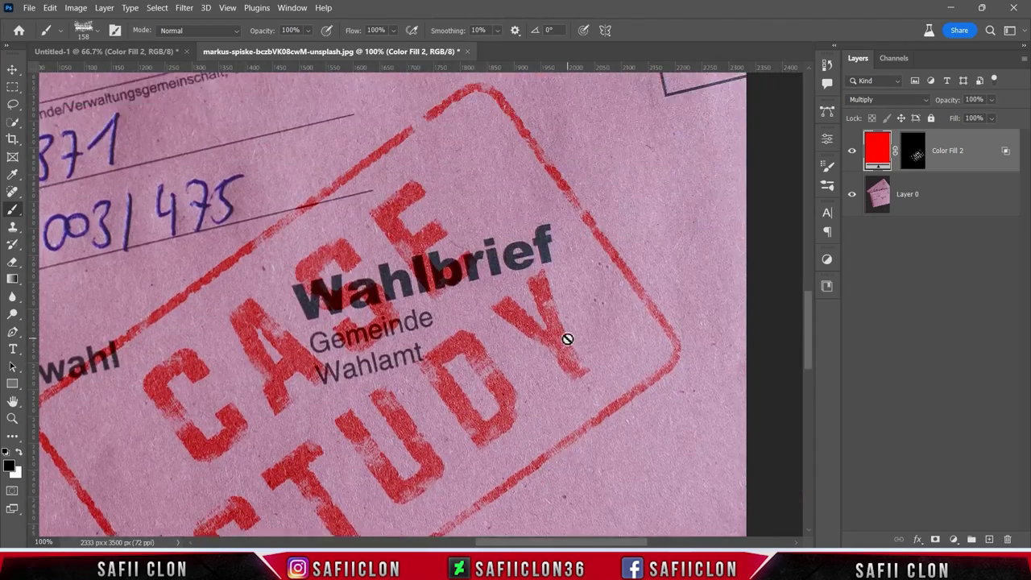
{"action": "key", "text": "ctrl+minus"}
{"action": "scroll", "coordinate": [606, 336], "scroll_direction": "down", "scroll_amount": 1}
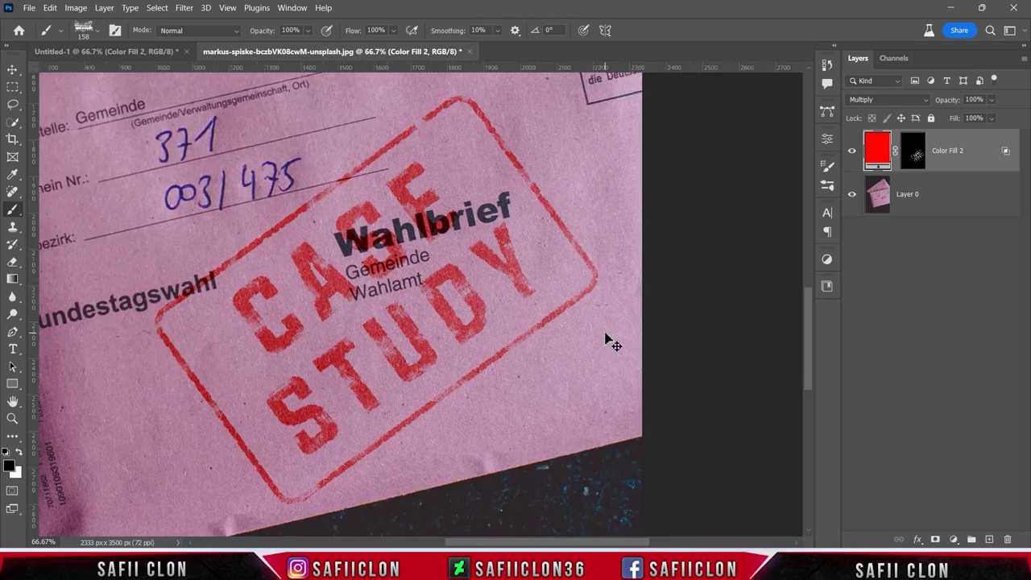
{"action": "key", "text": "ctrl+plus"}
{"action": "scroll", "coordinate": [572, 391], "scroll_direction": "left", "scroll_amount": 2}
{"action": "key", "text": "ctrl+minus"}
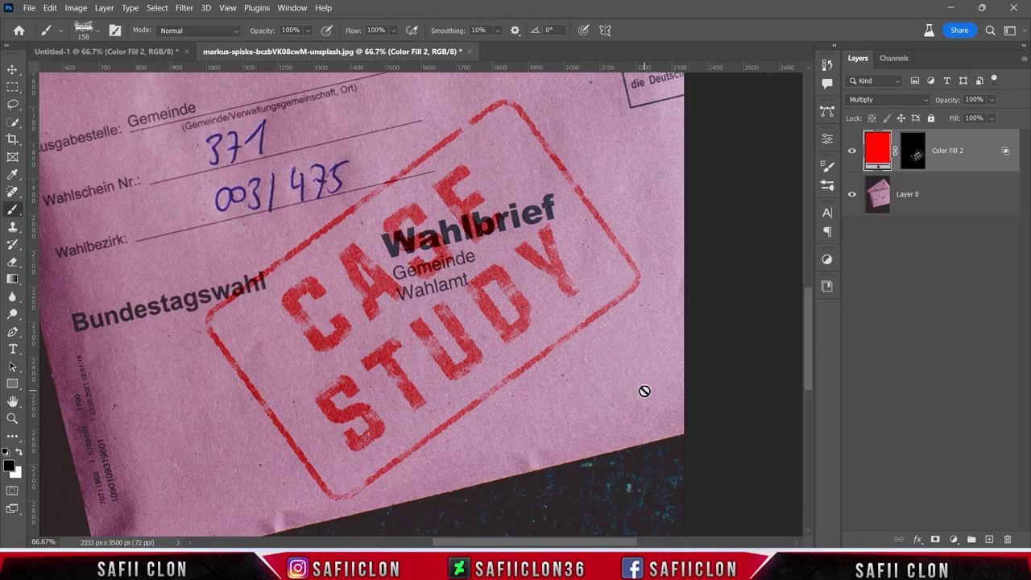
{"action": "scroll", "coordinate": [644, 392], "scroll_direction": "up", "scroll_amount": 1}
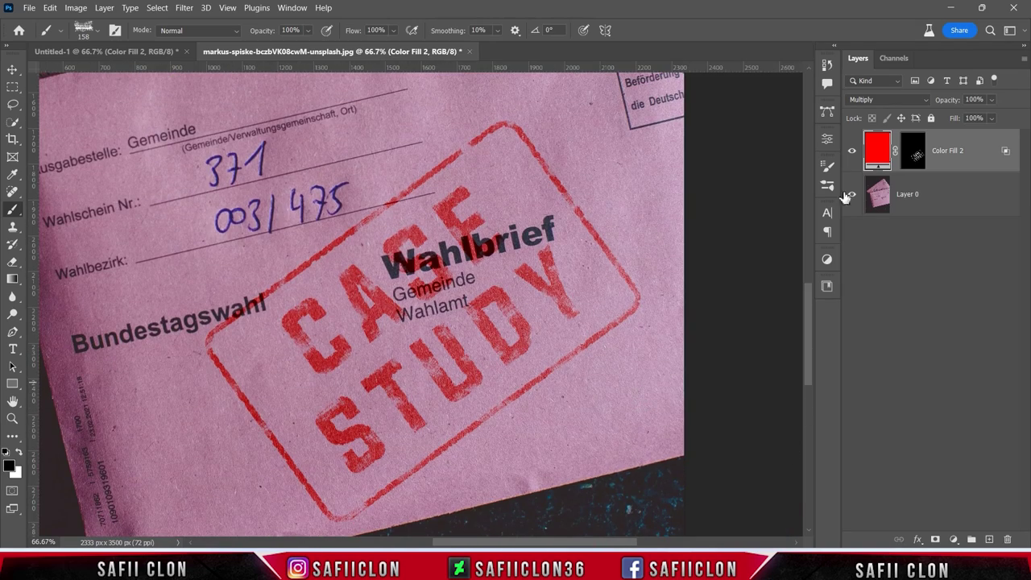
{"action": "left_click", "coordinate": [852, 153]}
{"action": "left_click", "coordinate": [852, 153]}
{"action": "left_click", "coordinate": [852, 153]}
{"action": "left_click", "coordinate": [852, 152]}
{"action": "left_click", "coordinate": [852, 151]}
{"action": "left_click", "coordinate": [852, 151]}
{"action": "key", "text": "ctrl+minus"}
{"action": "key", "text": "ctrl+minus"}
{"action": "key", "text": "ctrl+minus"}
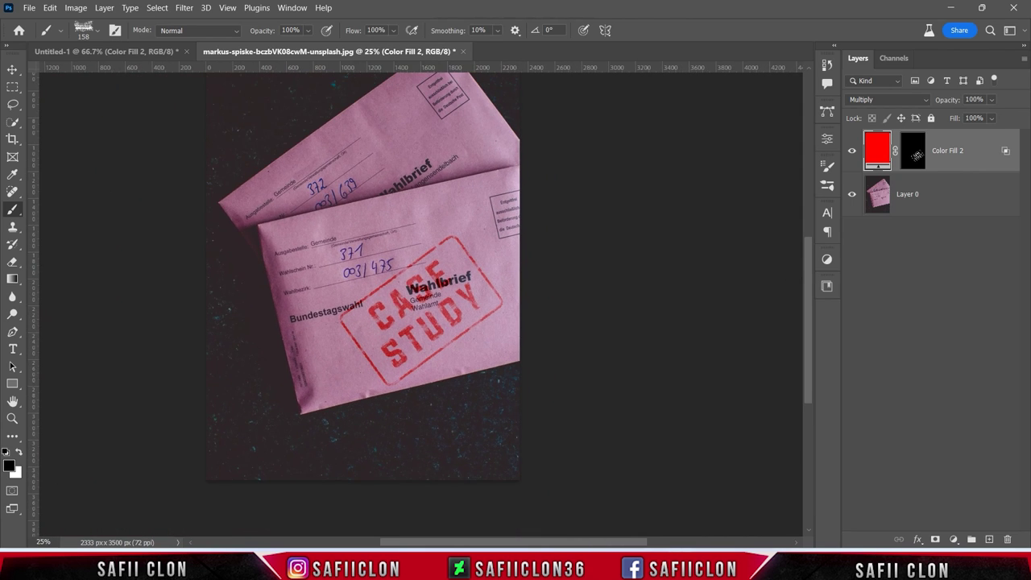
{"action": "key", "text": "ctrl+minus"}
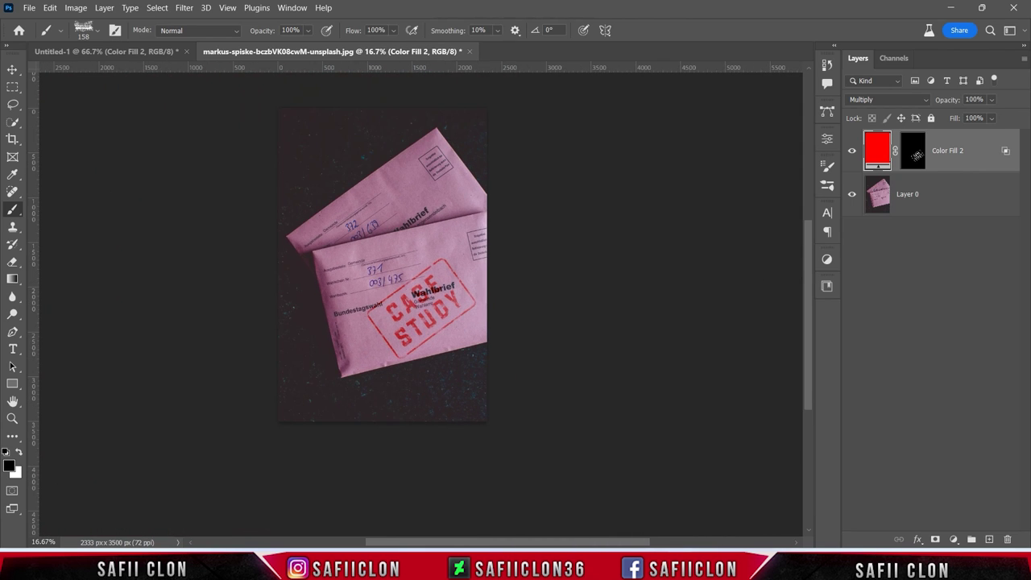
{"action": "scroll", "coordinate": [626, 470], "scroll_direction": "up", "scroll_amount": 2}
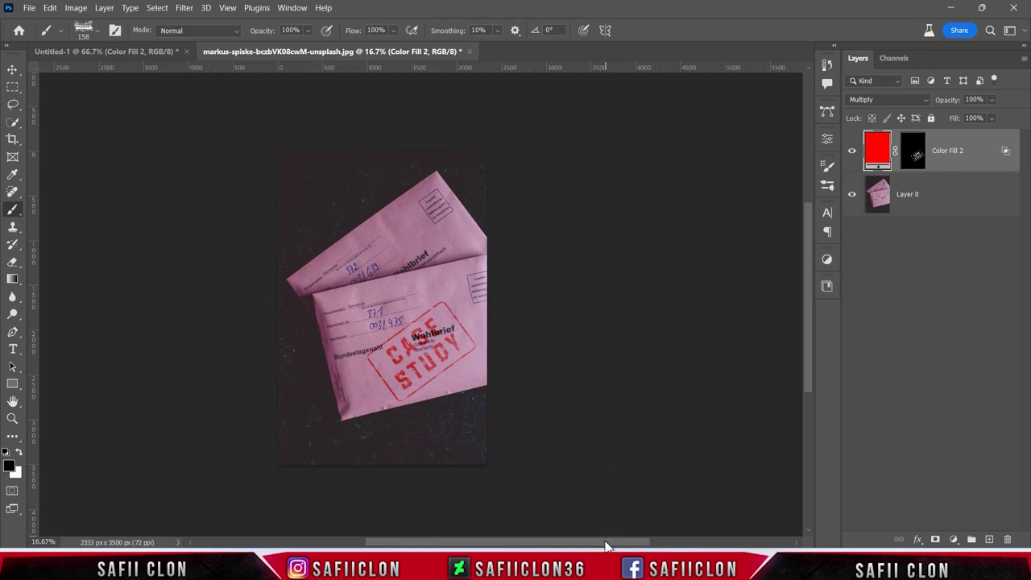